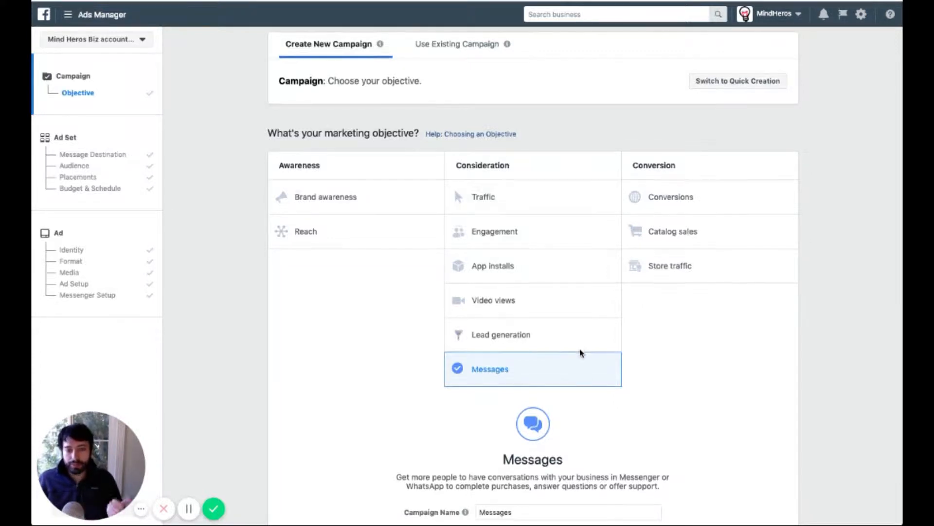
Step: Keep Messages as the campaign's marketing objective and continue to the ad set settings
scroll(579, 353, "down", 1)
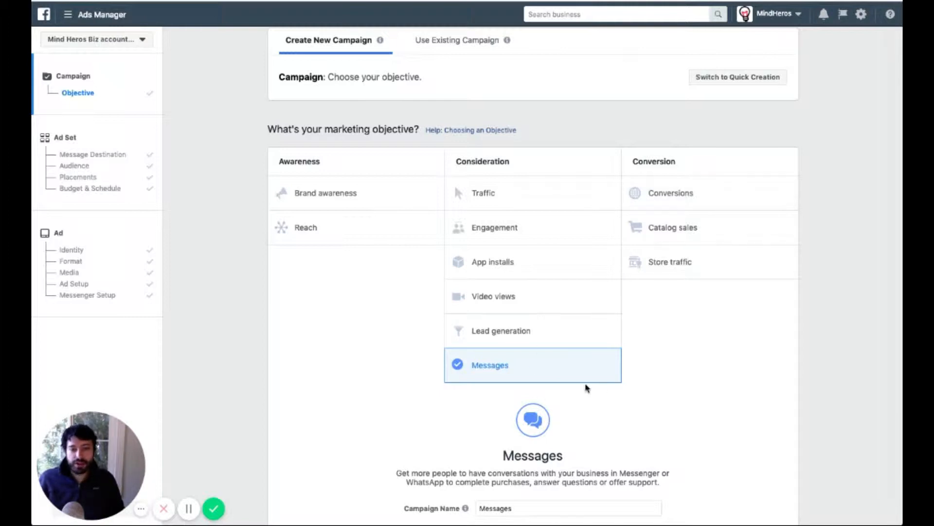
scroll(528, 384, "down", 5)
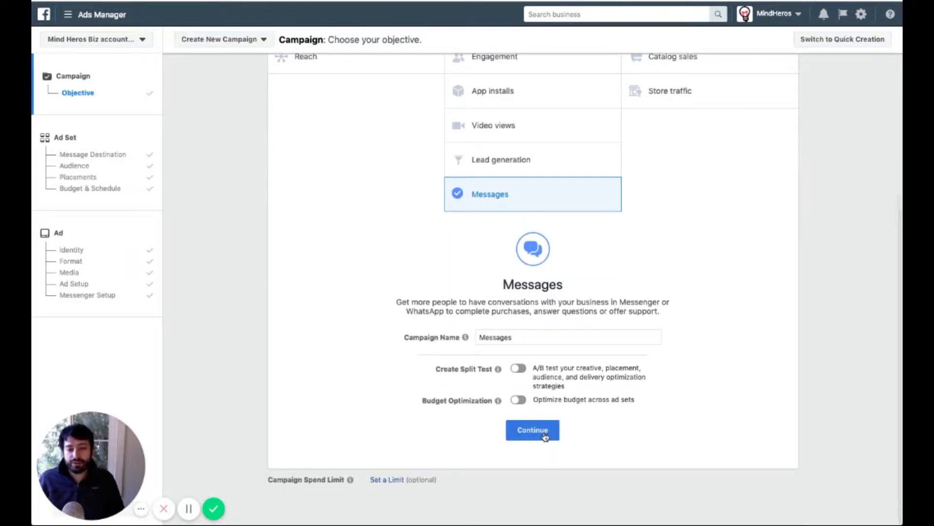
left_click(545, 437)
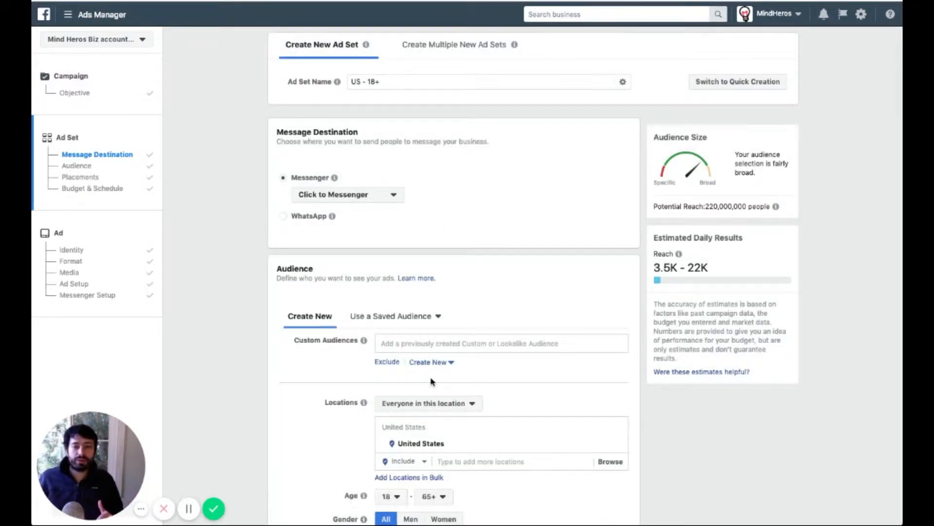
Step: Examine the available Messenger destination types for the ad set, Click to Messenger and Sponsored Message
left_click(346, 195)
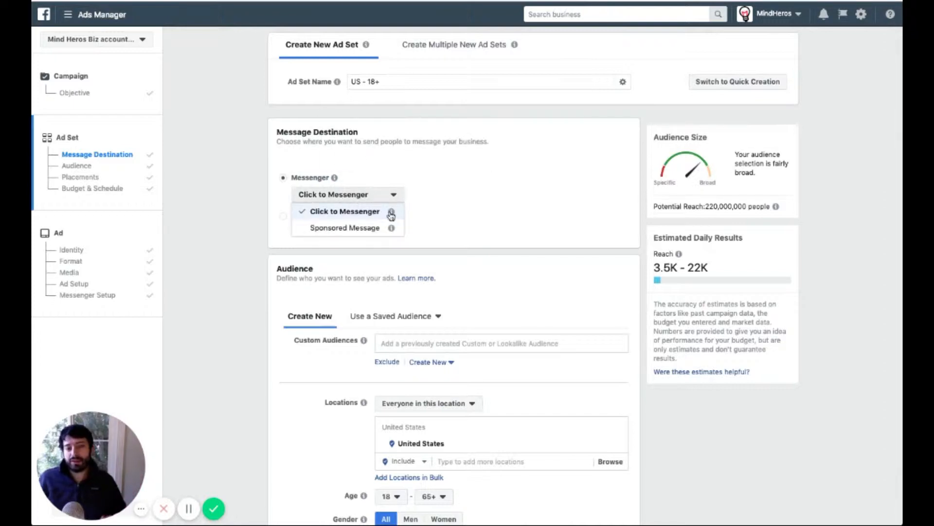
mouse_move(391, 212)
left_click(484, 167)
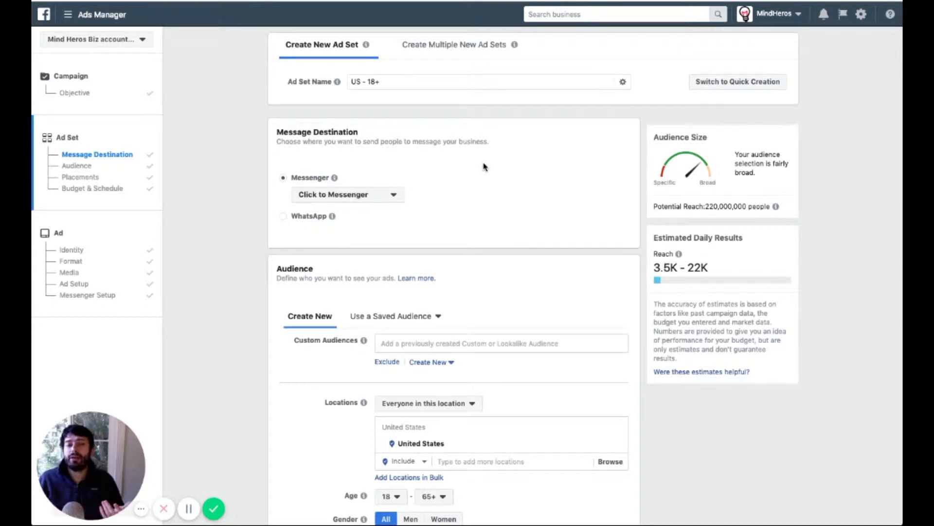
left_click(374, 198)
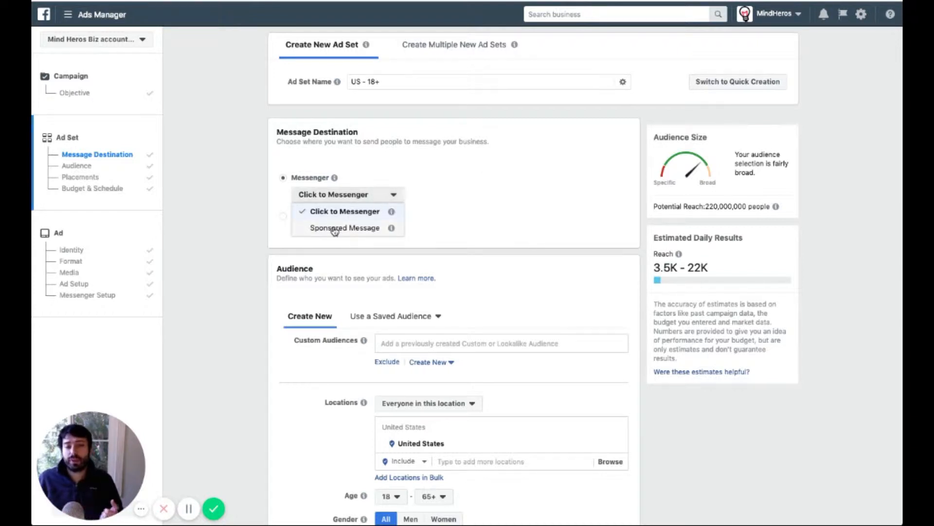
left_click(533, 208)
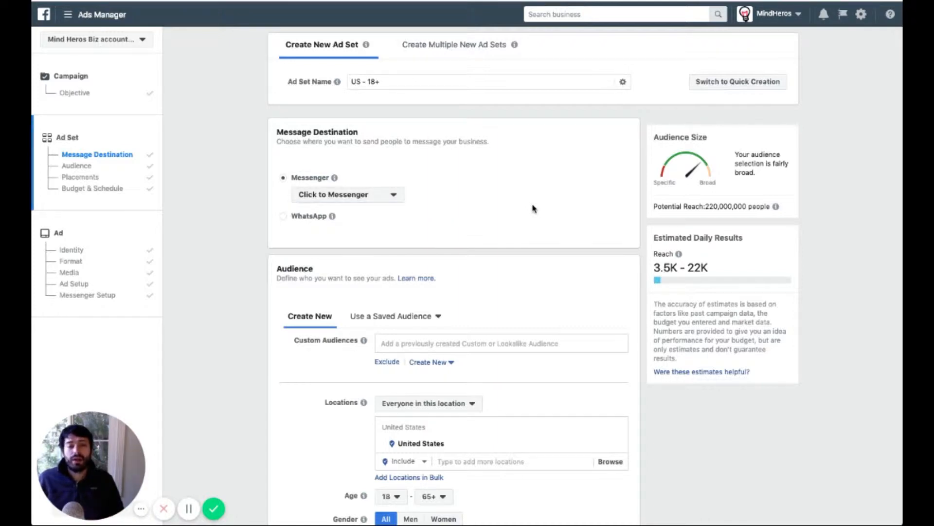
Step: Accept the ad set's existing audience, automatic placements and budget settings, and continue to the ad creation
scroll(533, 208, "down", 10)
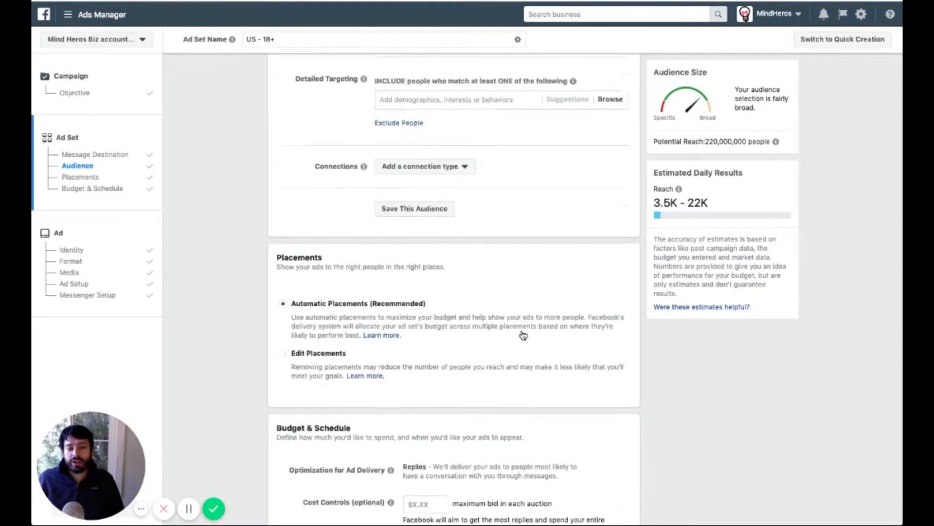
scroll(523, 335, "down", 1)
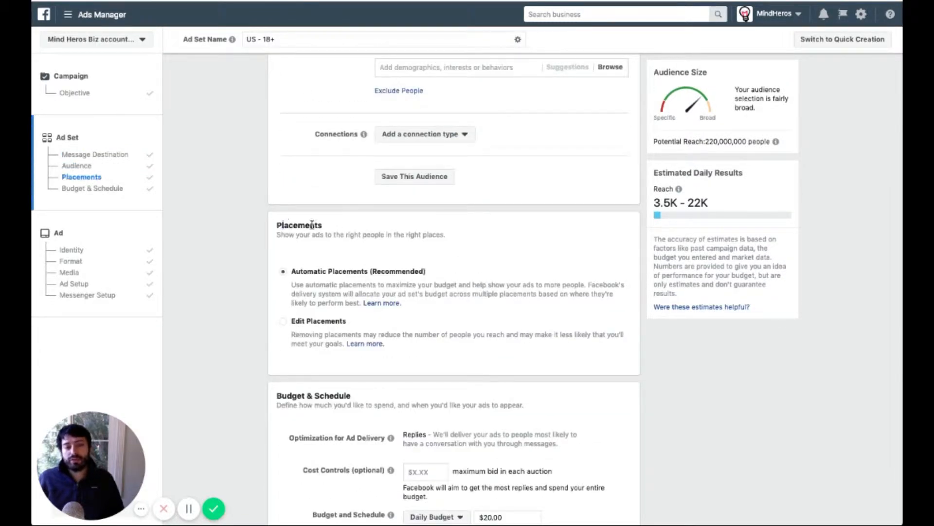
left_click_drag(312, 224, 403, 235)
left_click(395, 248)
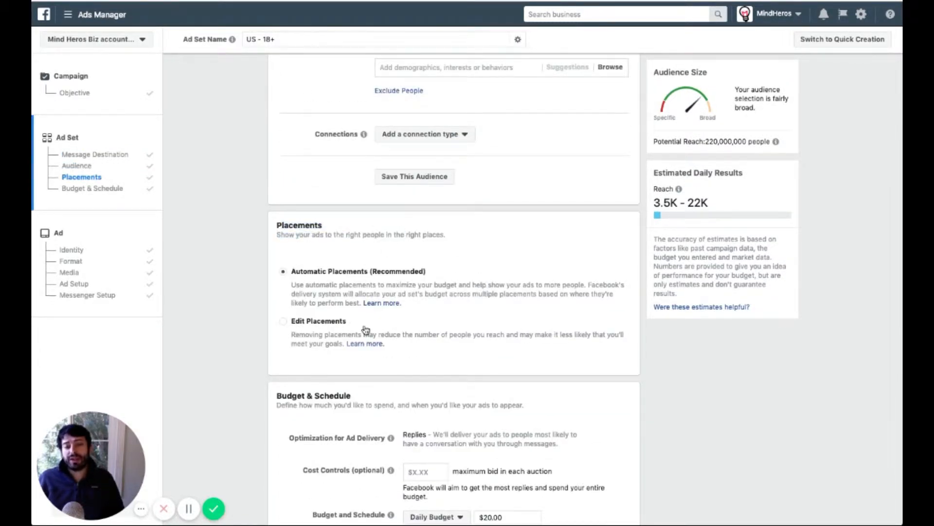
scroll(361, 414, "down", 3)
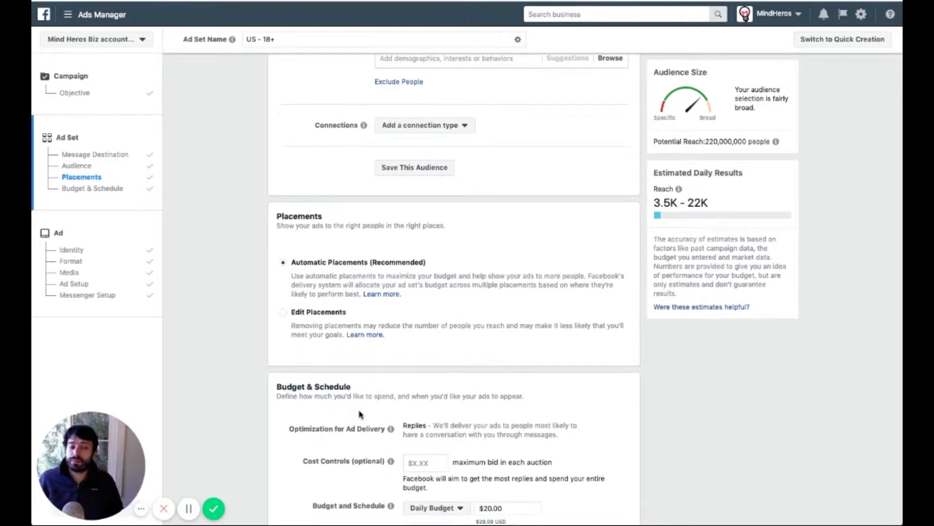
scroll(374, 419, "down", 2)
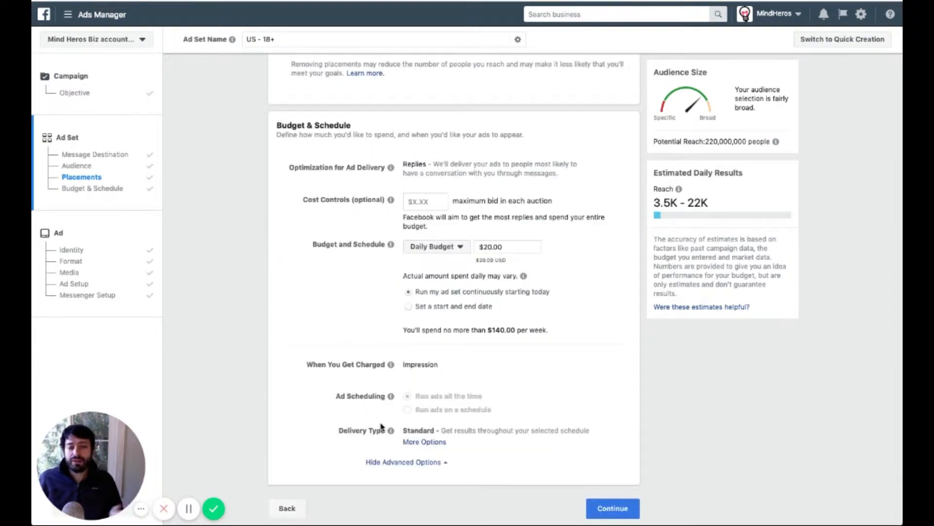
left_click(609, 515)
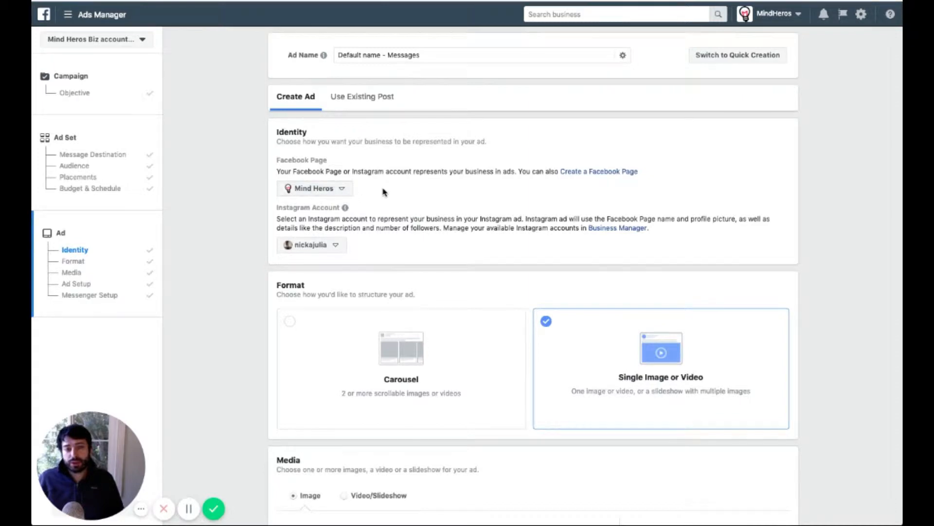
Step: Review the ad's format, media, text, headline and call to action down to the Messenger Setup section
scroll(387, 192, "down", 5)
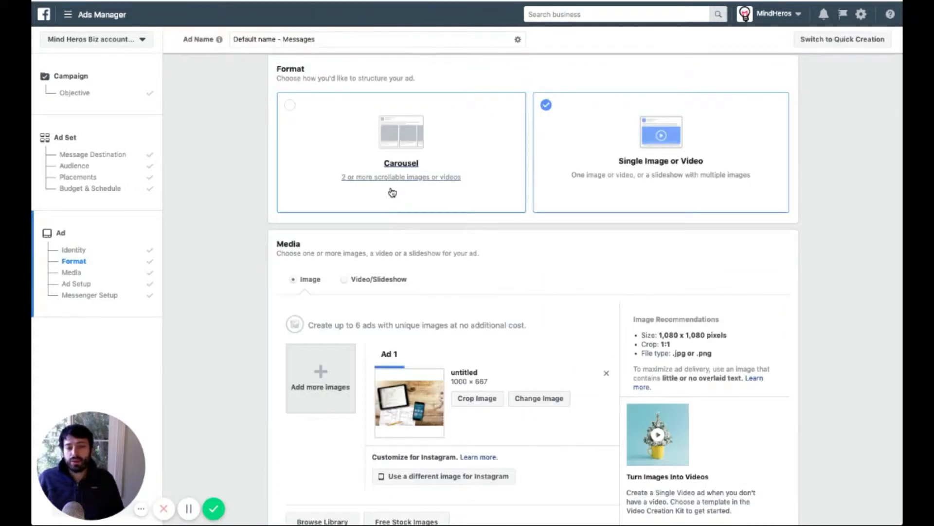
scroll(719, 263, "down", 4)
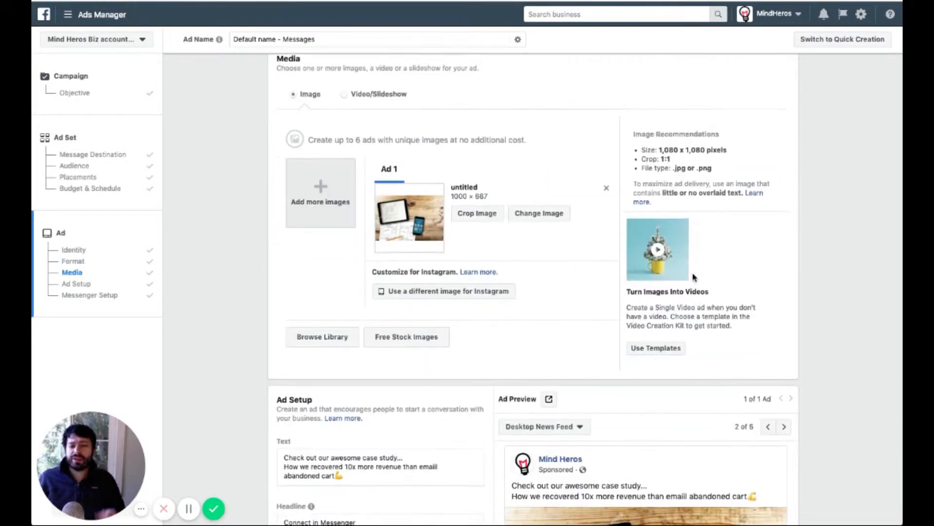
scroll(677, 268, "down", 1)
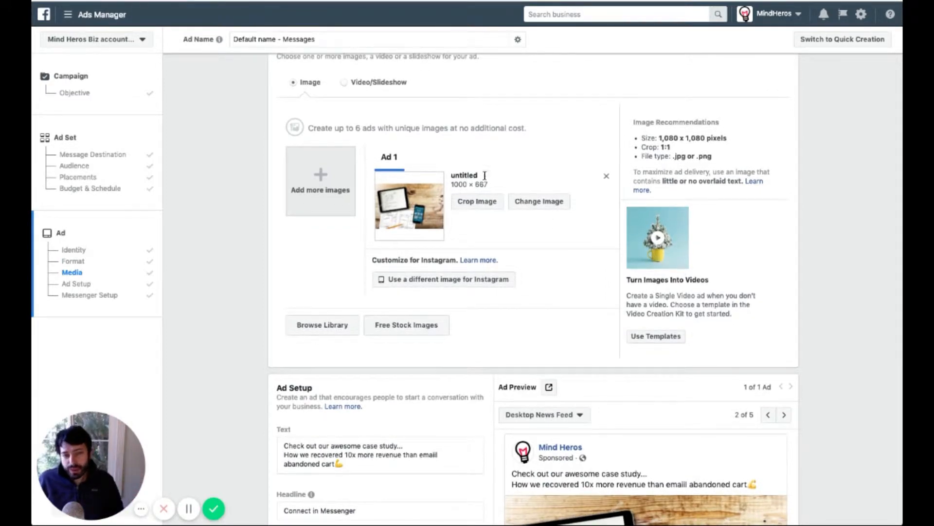
scroll(485, 176, "down", 7)
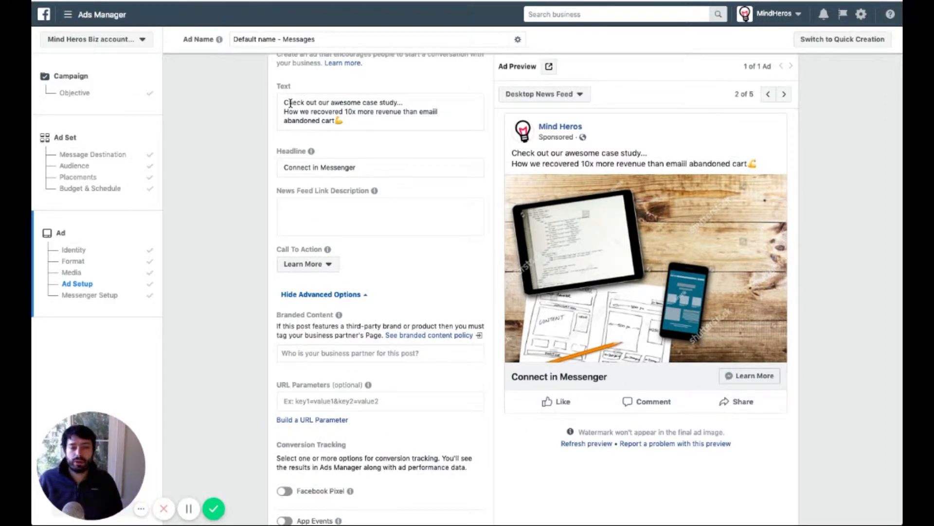
scroll(372, 187, "down", 1)
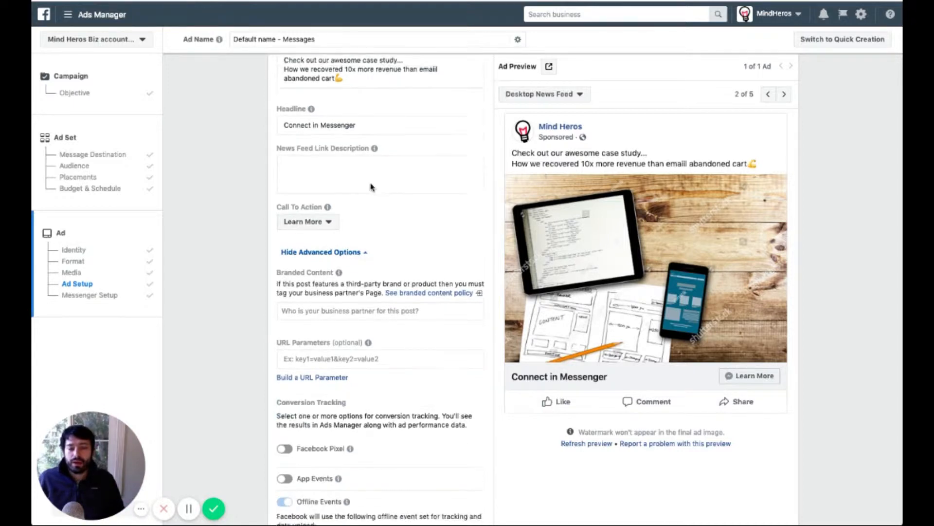
scroll(372, 187, "down", 9)
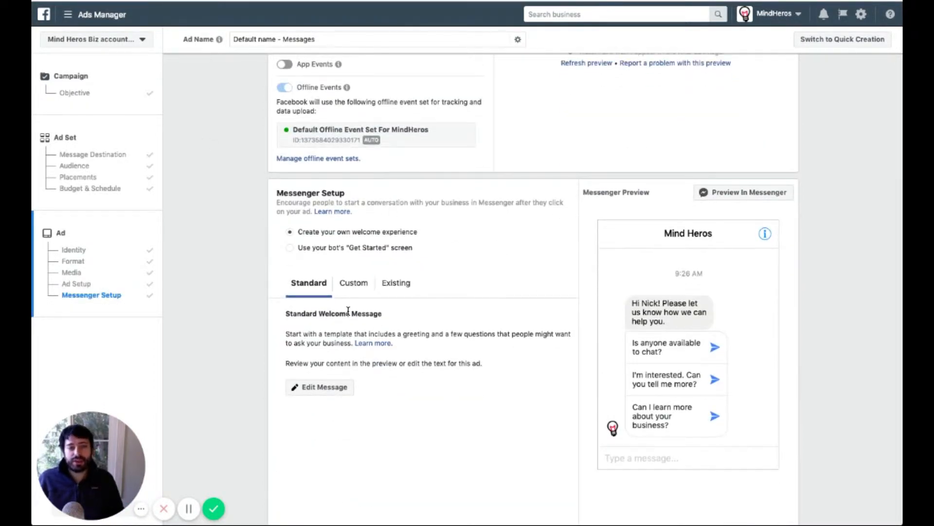
left_click_drag(284, 193, 414, 201)
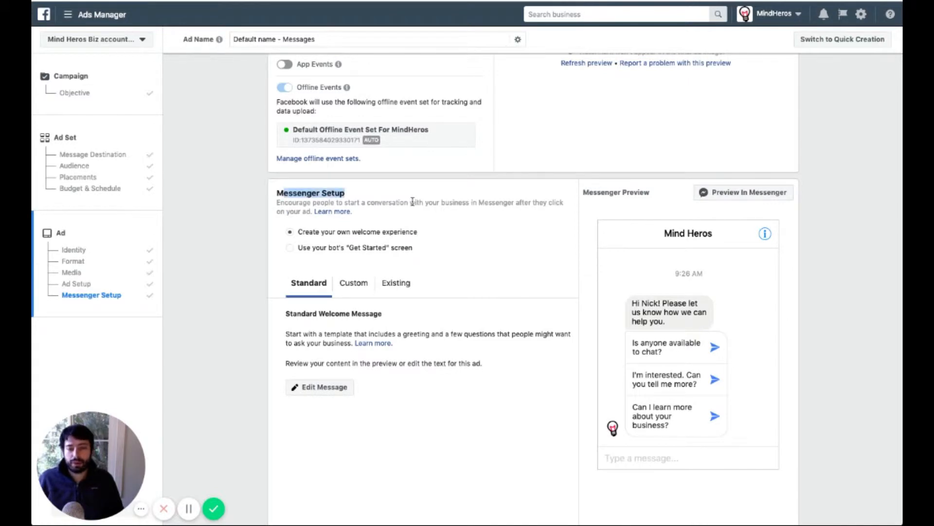
left_click(413, 203)
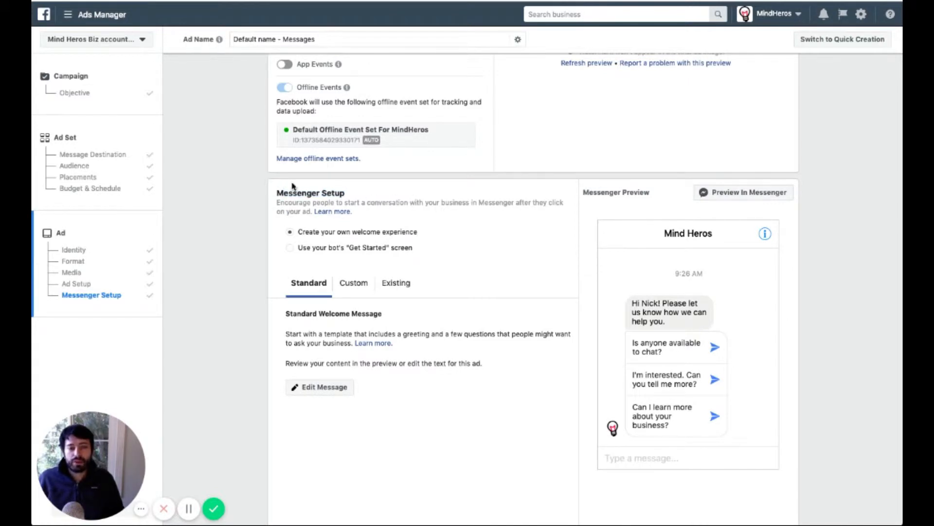
Step: Choose a custom welcome experience for the ad, start a custom welcome message and show its JSON code
left_click(363, 288)
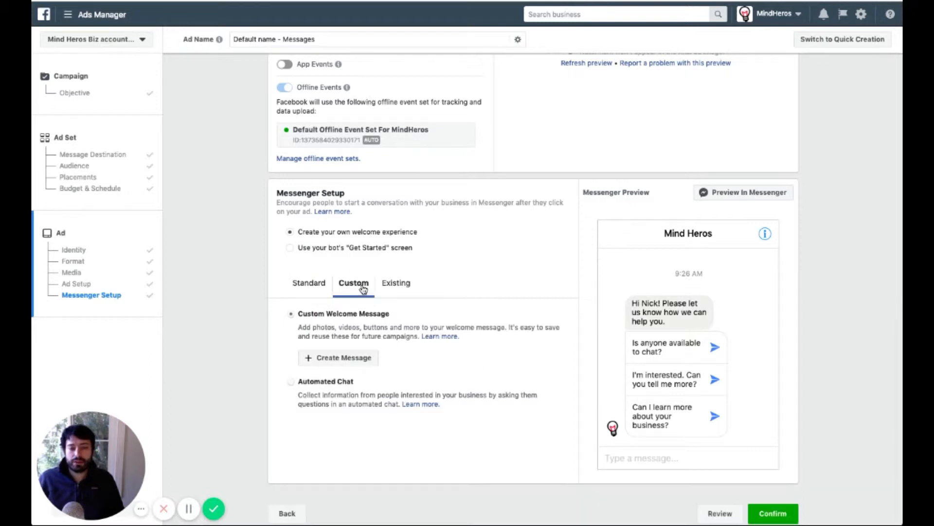
left_click(346, 358)
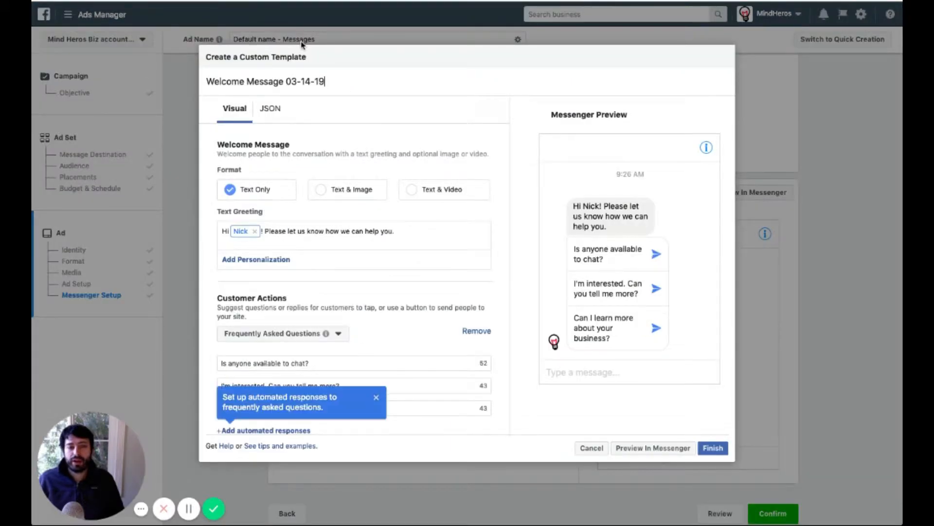
left_click(273, 107)
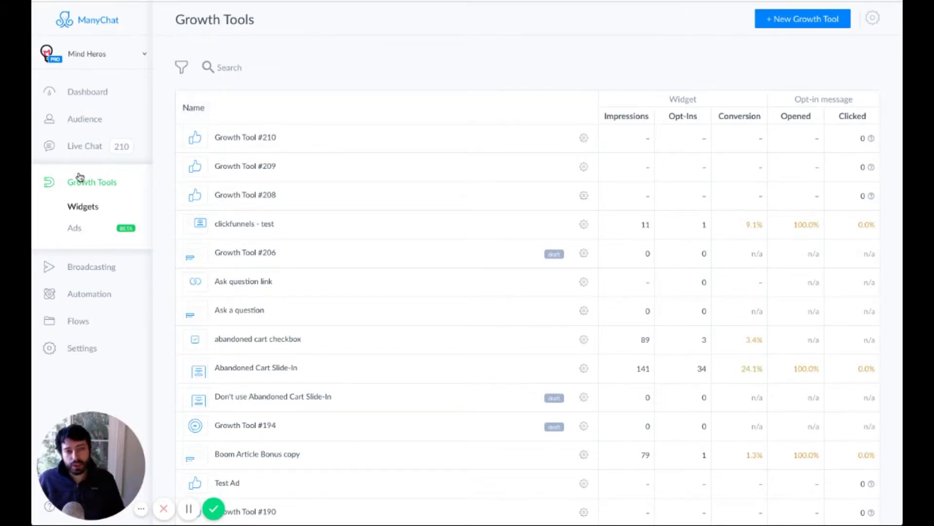
Step: Switch to ManyChat and create a new growth tool of the Facebook Ads JSON type
left_click(808, 21)
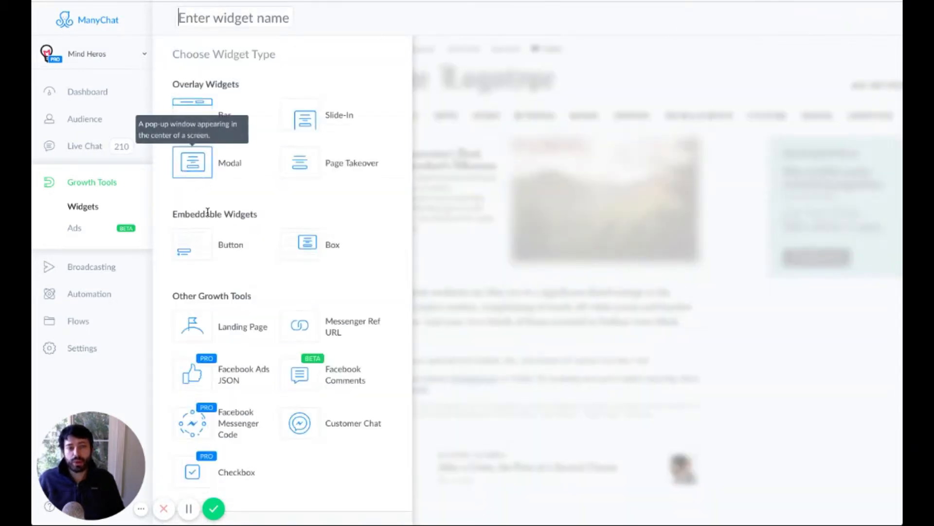
left_click(199, 376)
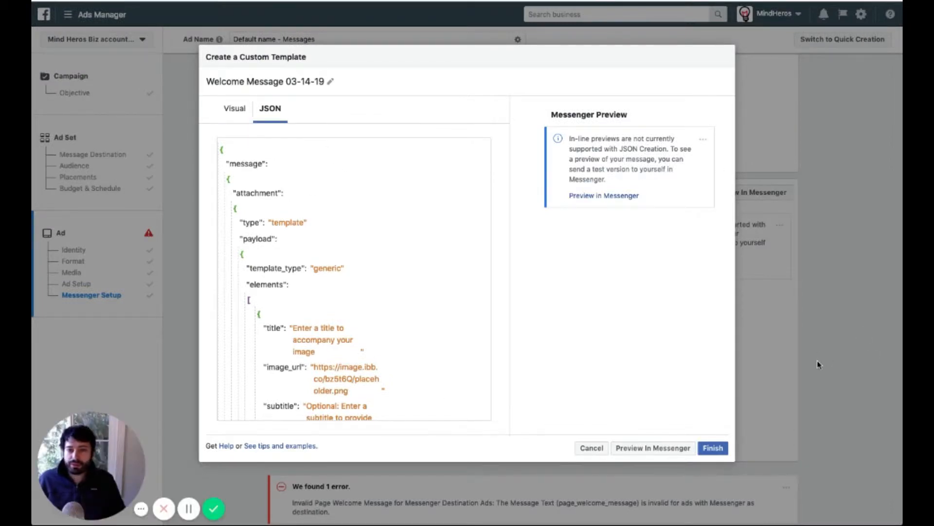
Step: Back in Ads Manager, discard the custom welcome message template and review the ad's text and preview
left_click(591, 447)
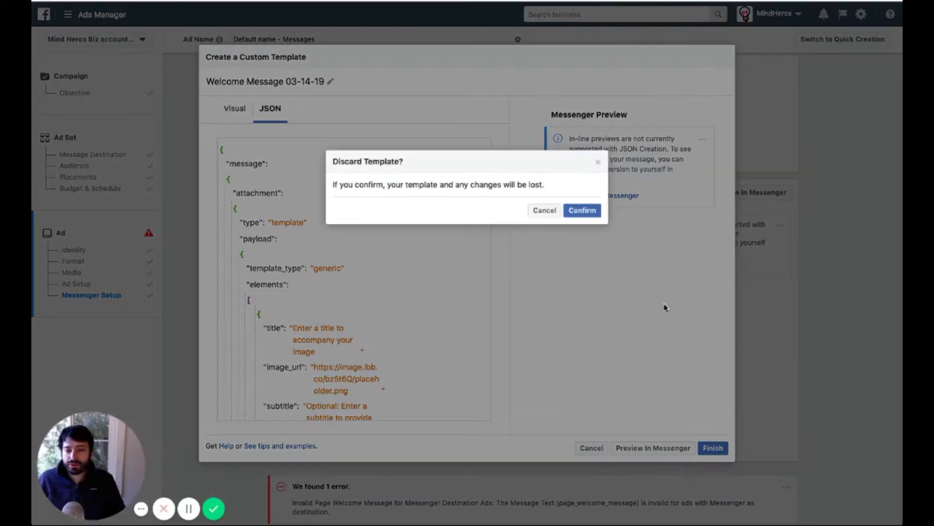
left_click(582, 210)
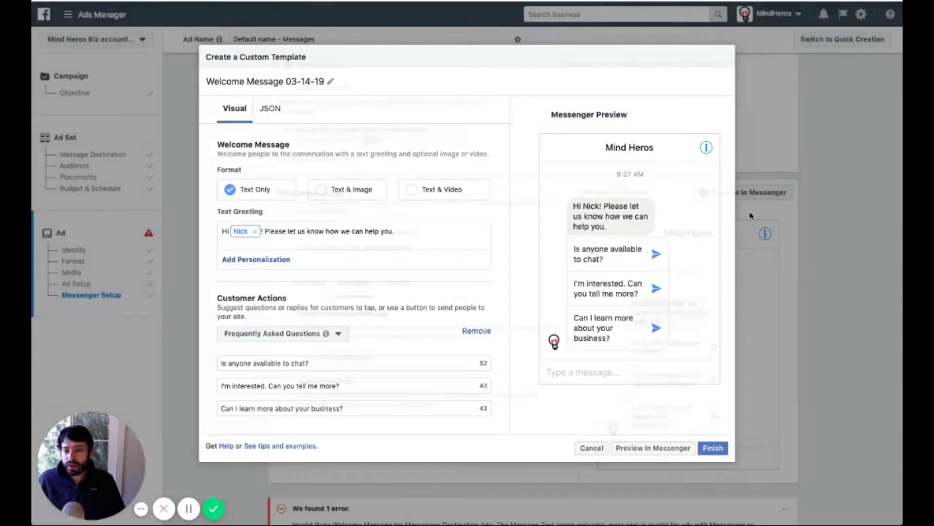
scroll(759, 224, "up", 10)
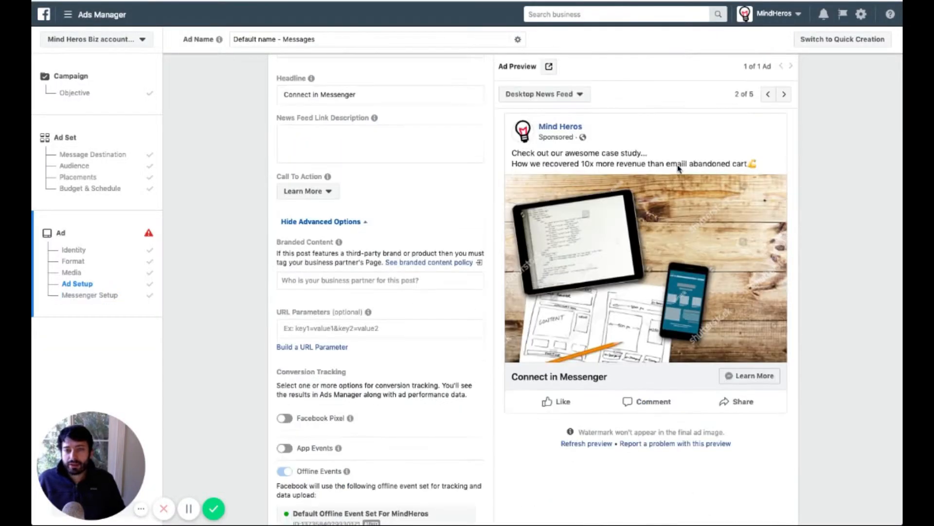
scroll(676, 169, "up", 1)
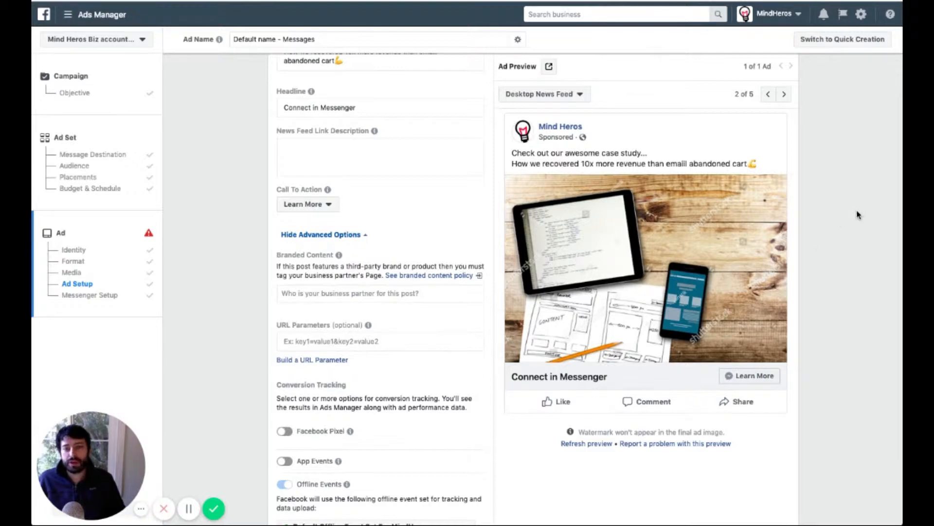
scroll(856, 215, "down", 5)
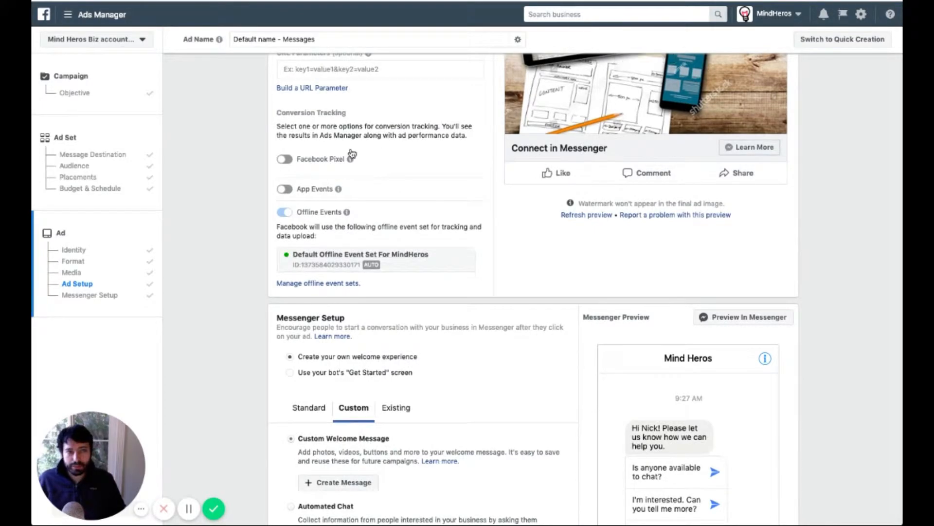
Step: Switch to ManyChat and open the opt-in message of Growth Tool #209 for editing
key("ctrl+Tab")
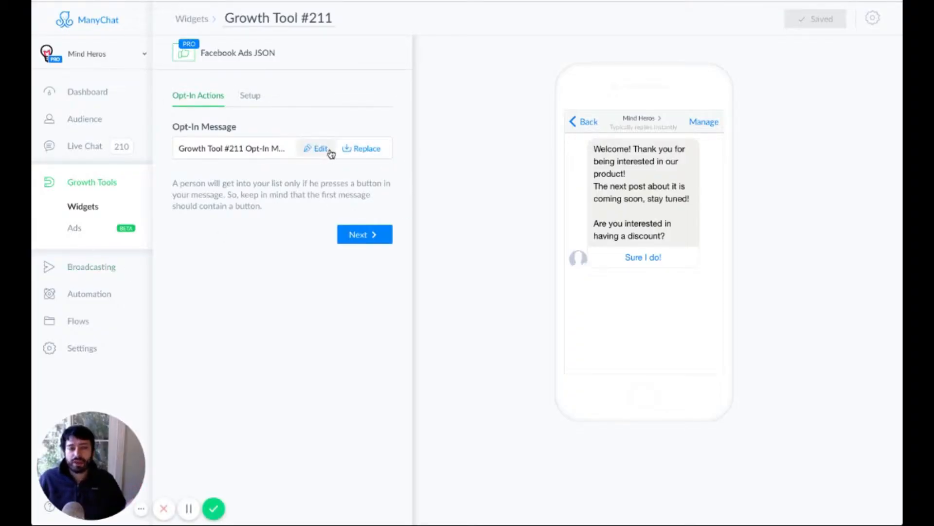
left_click(205, 18)
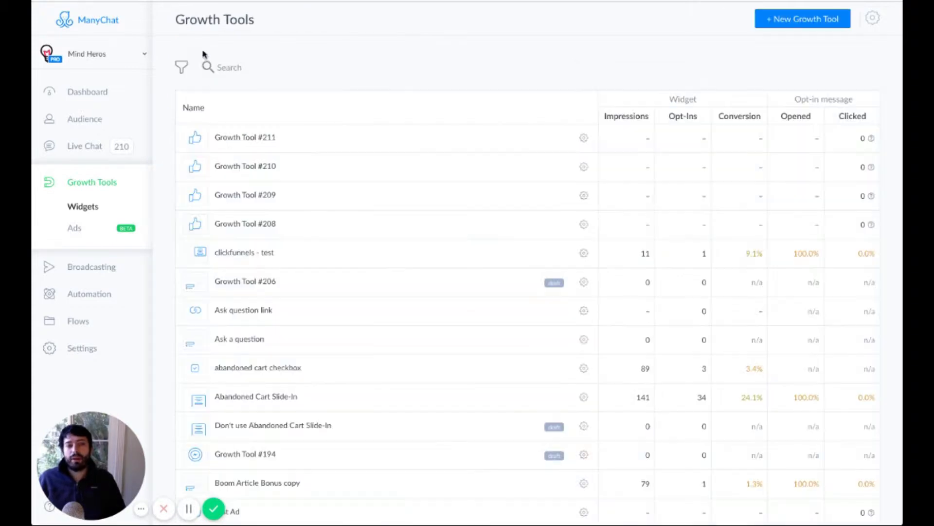
left_click(258, 195)
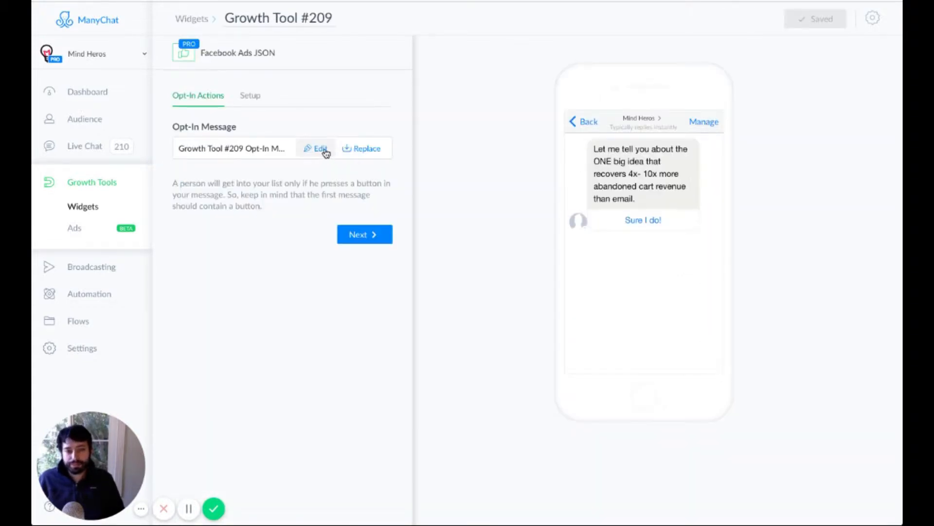
left_click(321, 148)
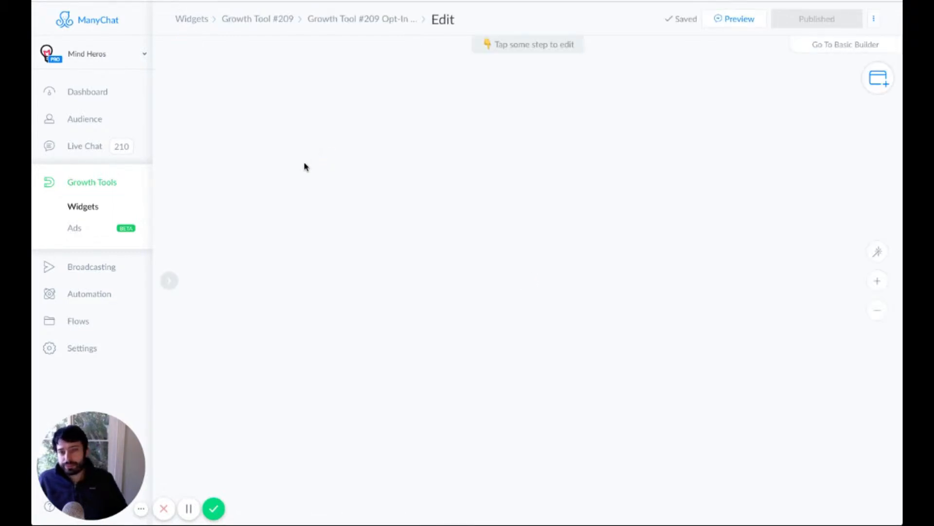
Step: Open the flow's starting step and examine the text of its opt-in message
scroll(279, 193, "up", 3)
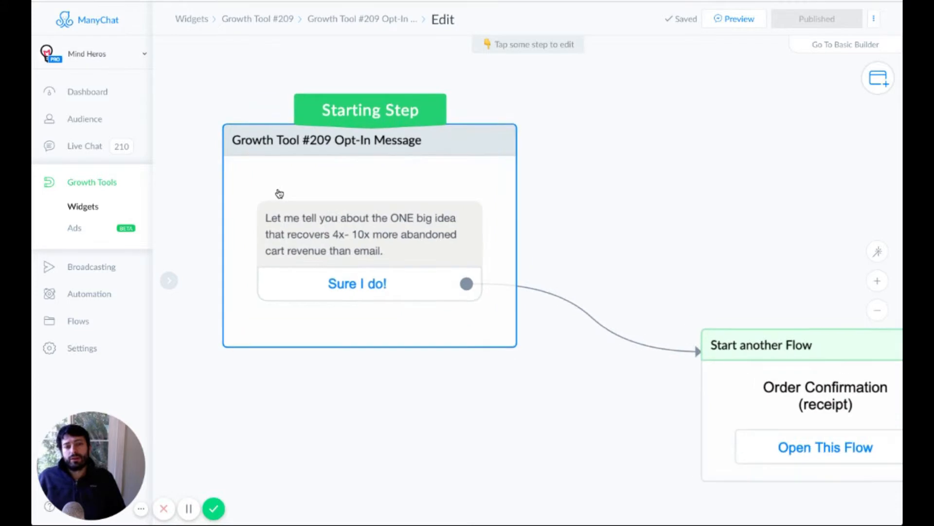
left_click(373, 234)
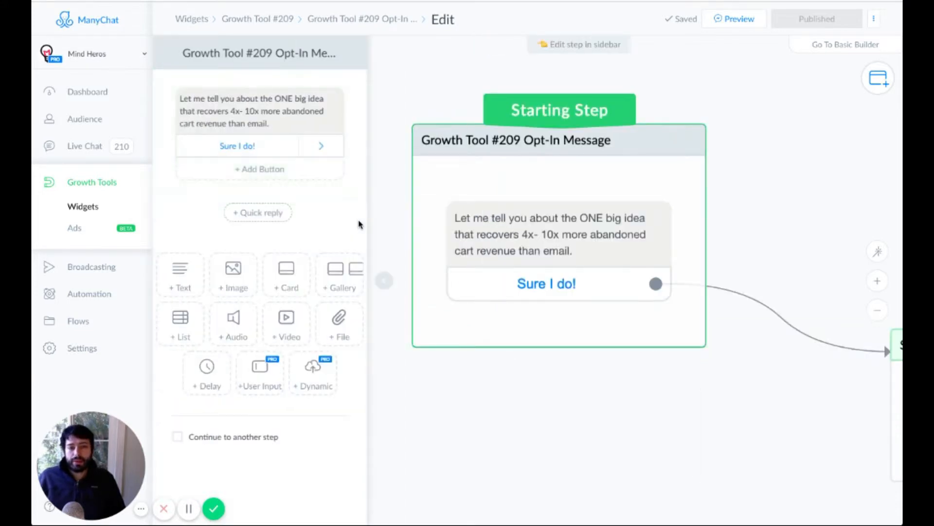
left_click(243, 108)
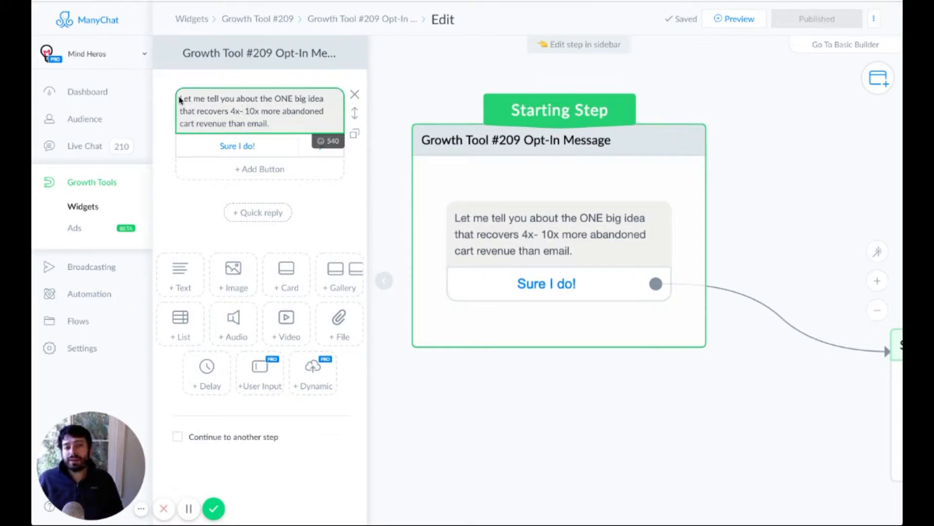
left_click_drag(180, 99, 306, 123)
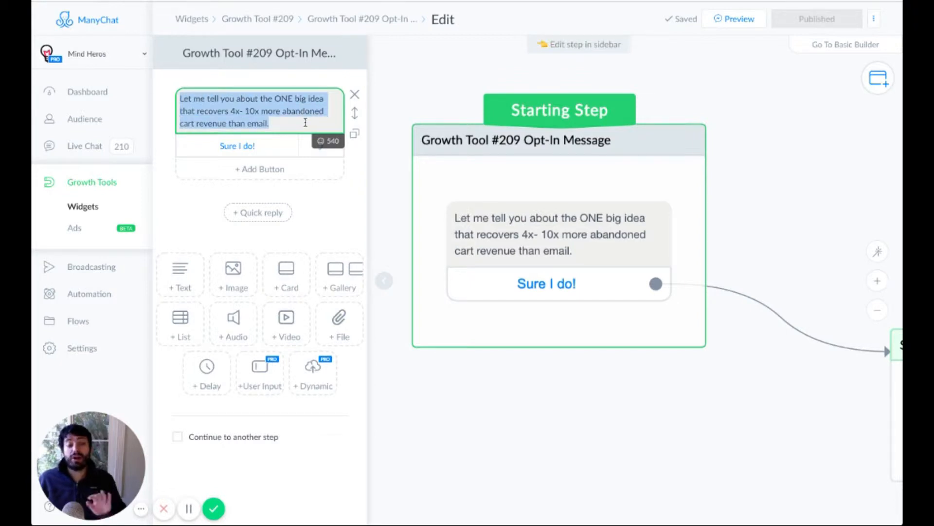
left_click(306, 122)
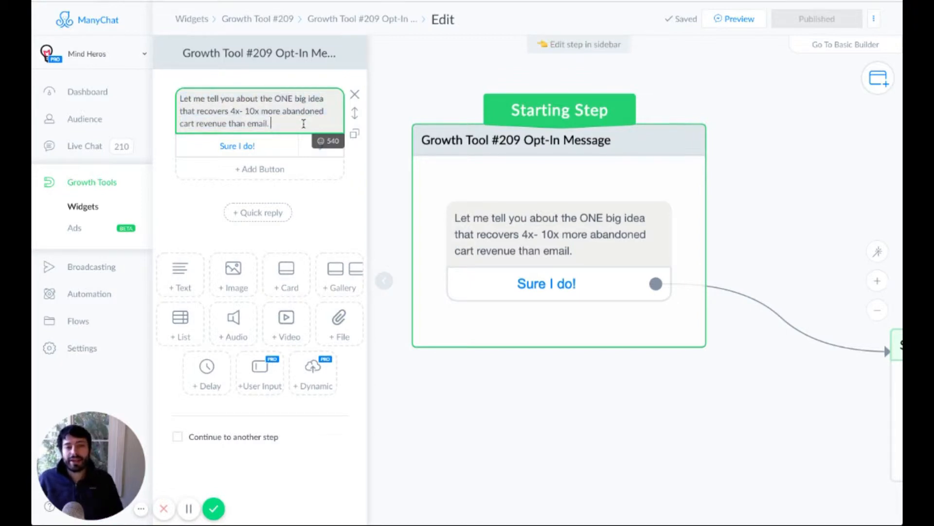
Step: Add a few trailing spaces to the opt-in message text and delete them again
key("BackSpace")
key("BackSpace")
key("BackSpace")
key("BackSpace")
key("BackSpace")
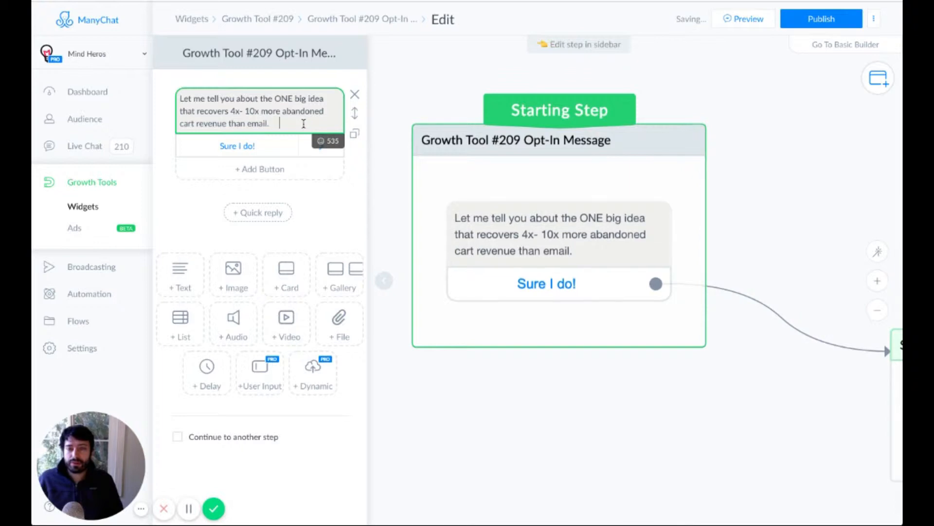
key("BackSpace")
key("BackSpace")
key("BackSpace")
key("BackSpace")
key("BackSpace")
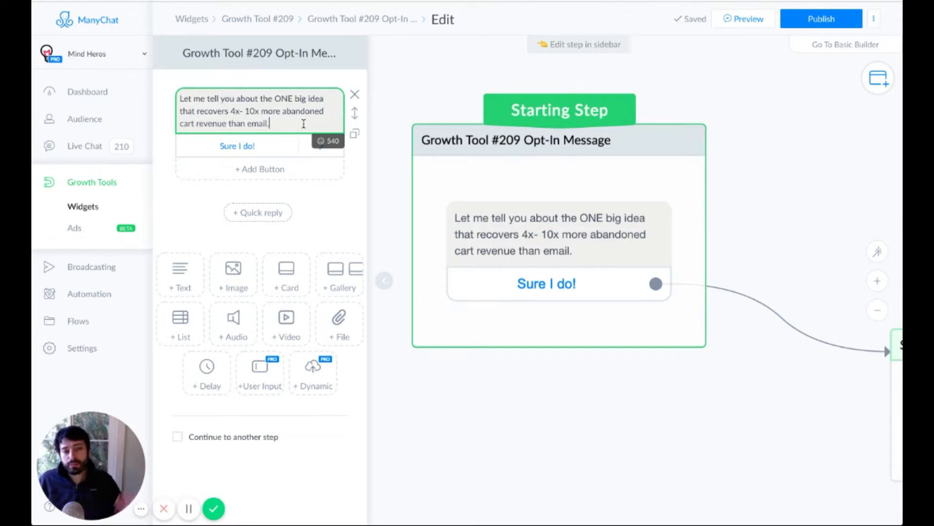
Step: Check that the opt-in message's button leads to the Order Confirmation (receipt) flow and publish the message
left_click(783, 170)
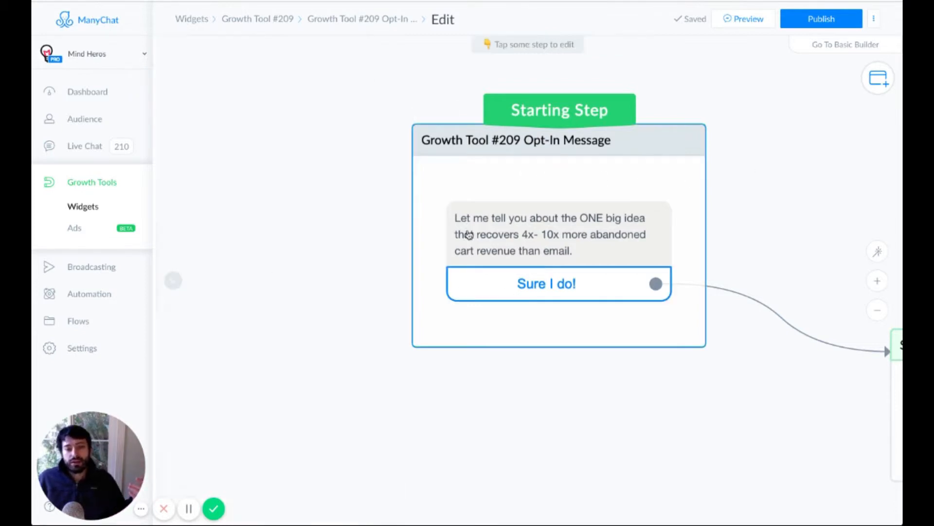
left_click(565, 223)
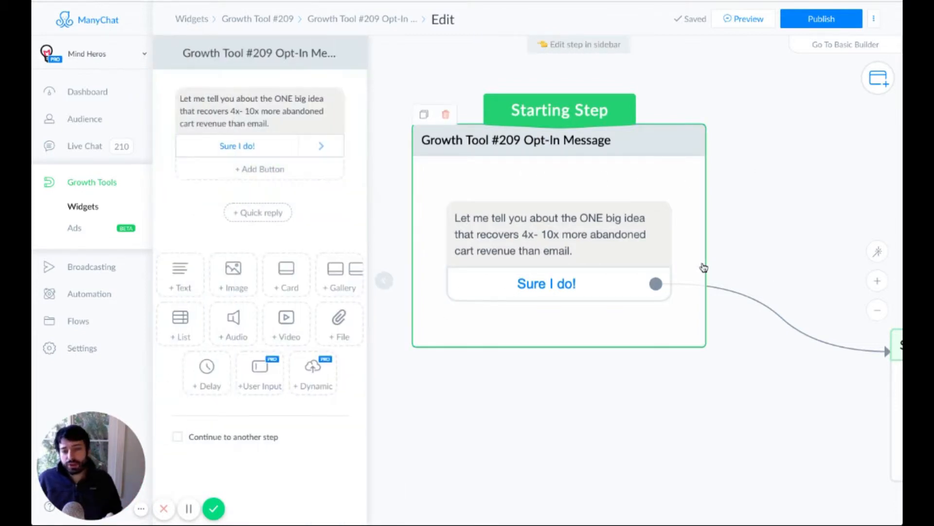
left_click_drag(750, 237, 567, 178)
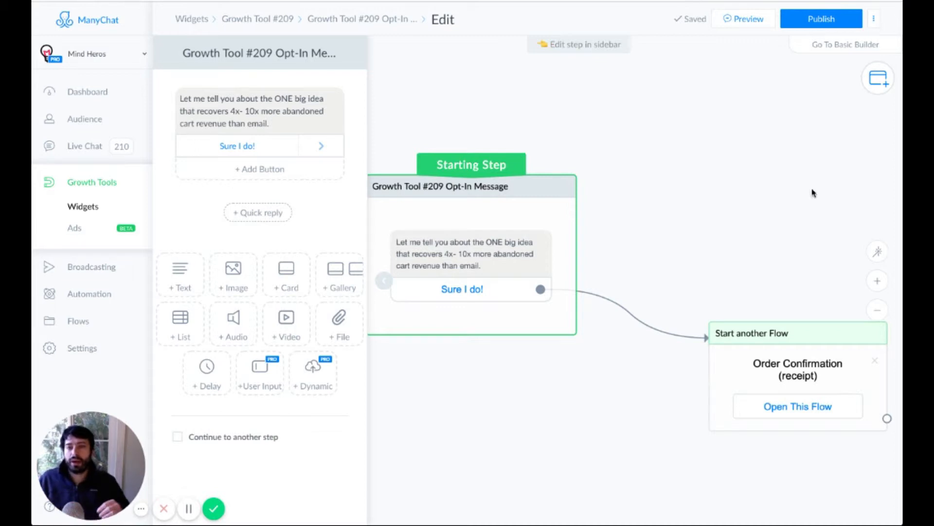
left_click(800, 27)
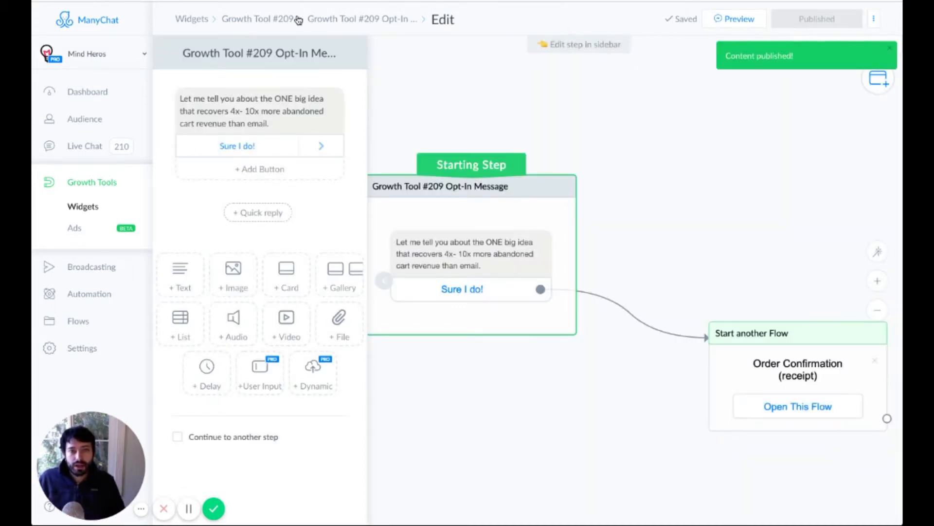
Step: Return to Growth Tool #209 and copy its generated Facebook Ads JSON code to the clipboard
left_click(320, 20)
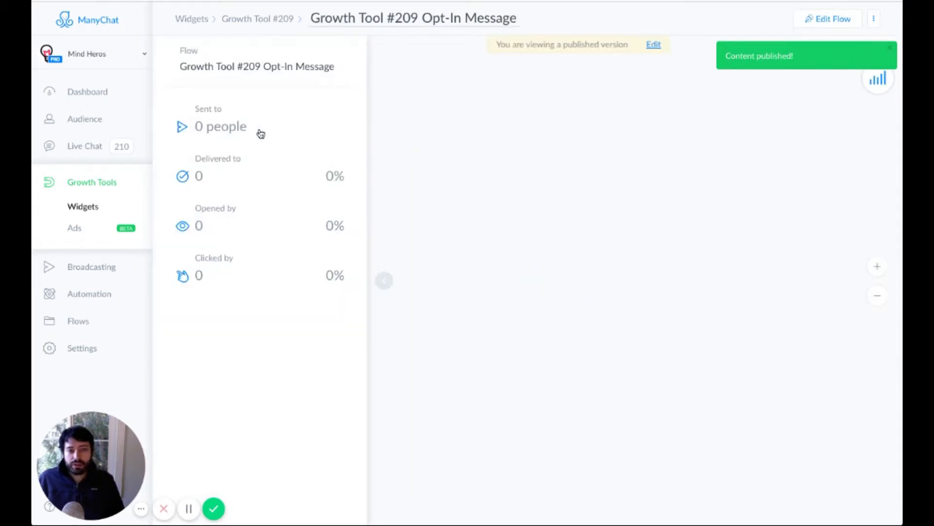
left_click(271, 18)
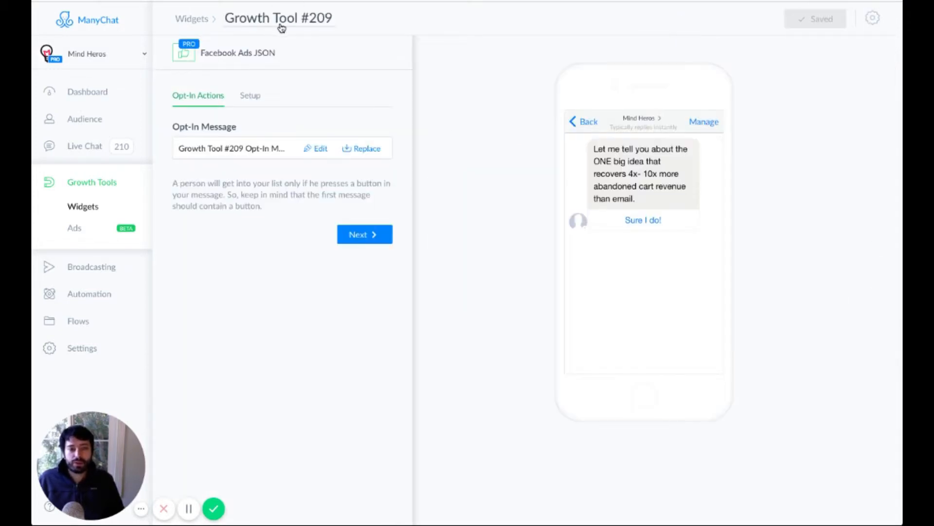
left_click(254, 100)
scroll(265, 198, "down", 1)
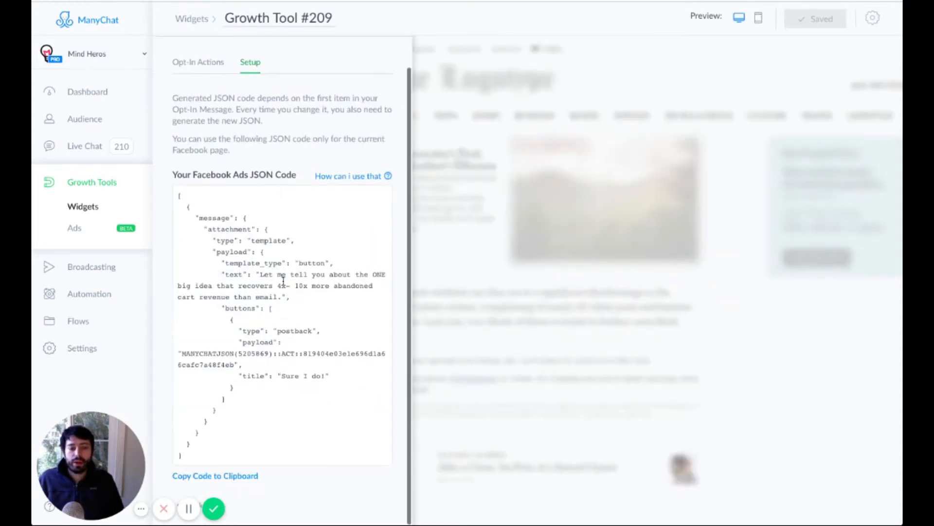
left_click(256, 478)
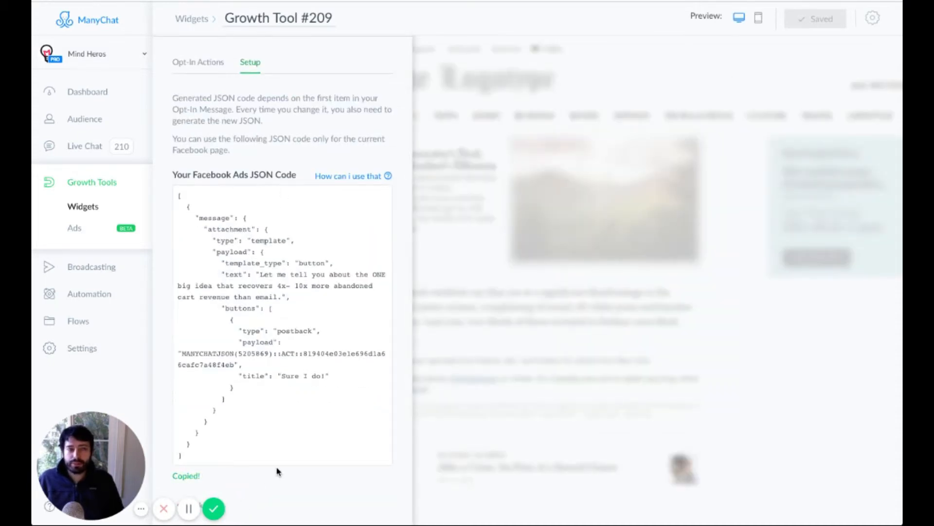
Step: Switch to Ads Manager, create a new custom welcome message and show its JSON code
key("ctrl+Tab")
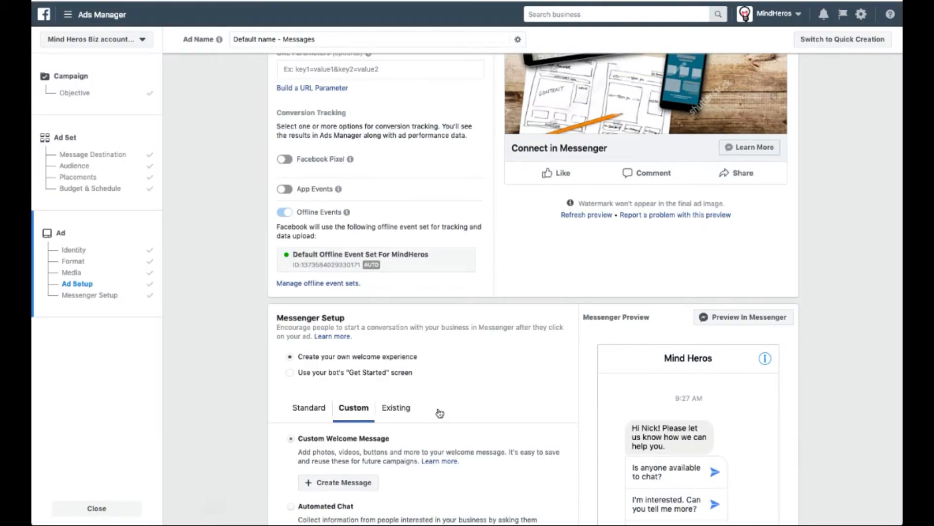
left_click(354, 479)
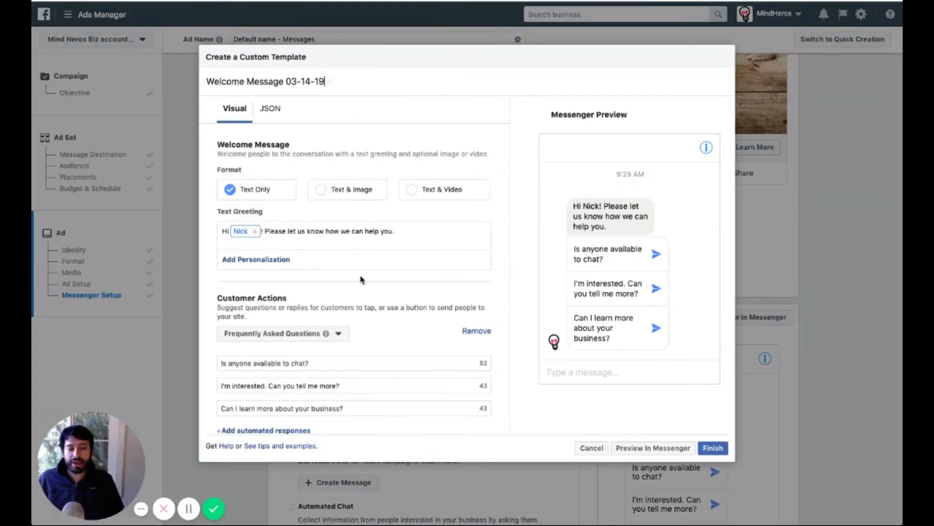
left_click(275, 114)
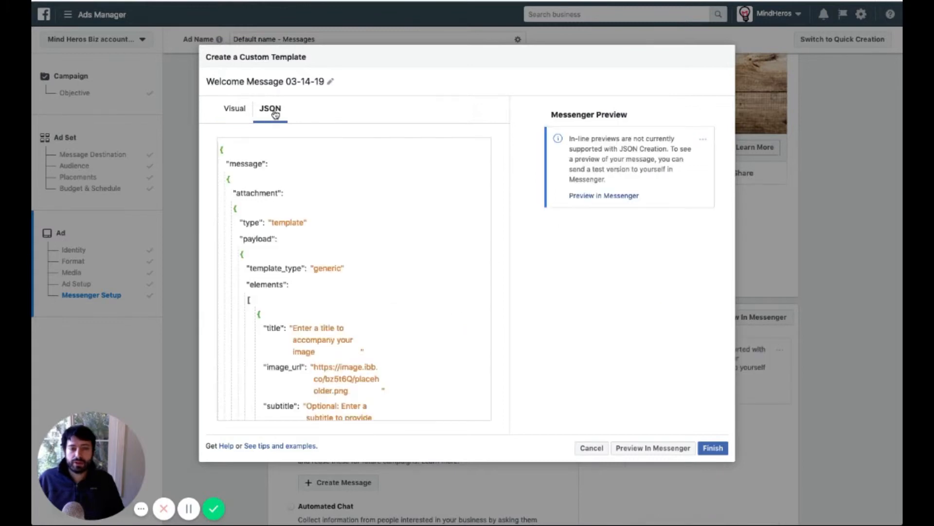
Step: Try to replace the template's placeholder JSON with the copied ManyChat code
left_click(220, 148)
key("super+a")
key("super+v")
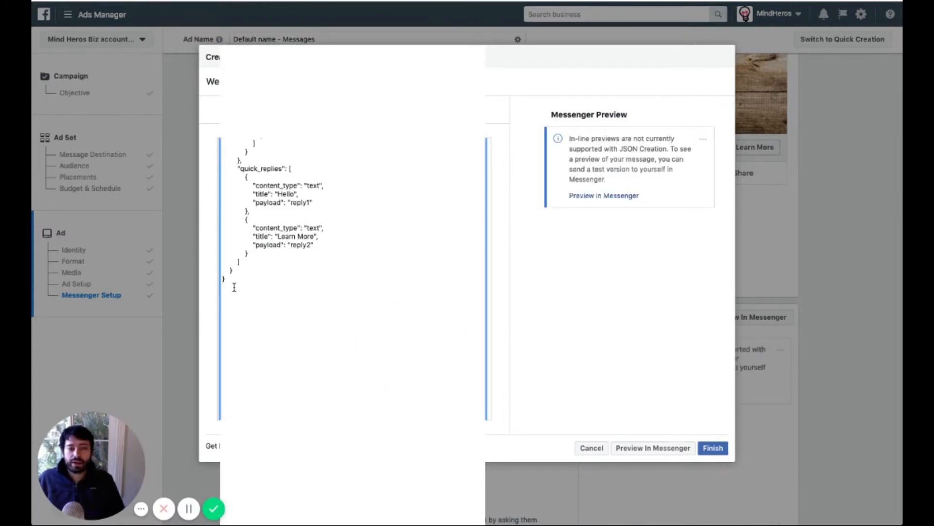
scroll(235, 288, "up", 10)
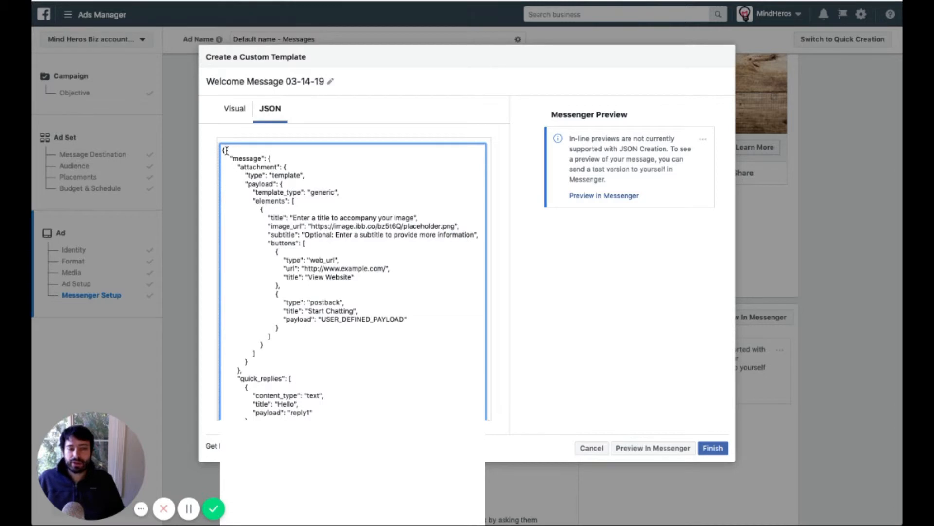
left_click(633, 252)
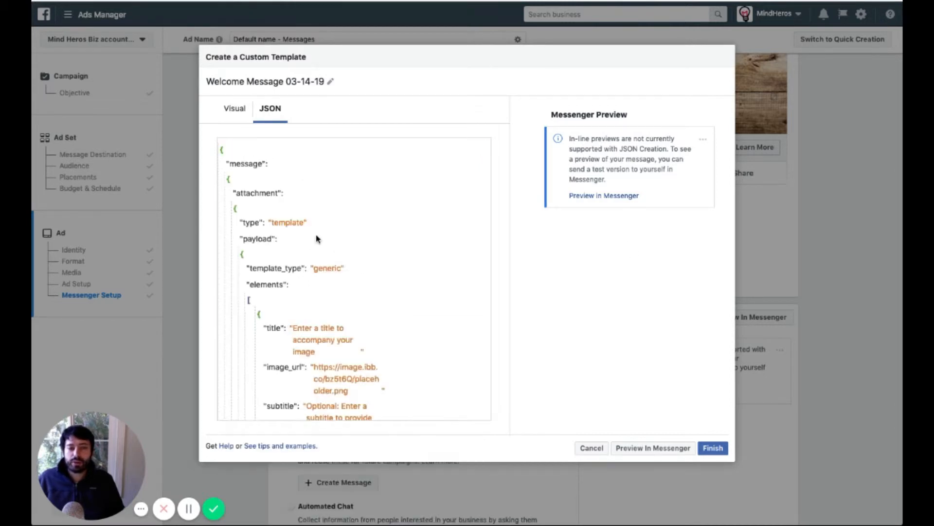
left_click(269, 233)
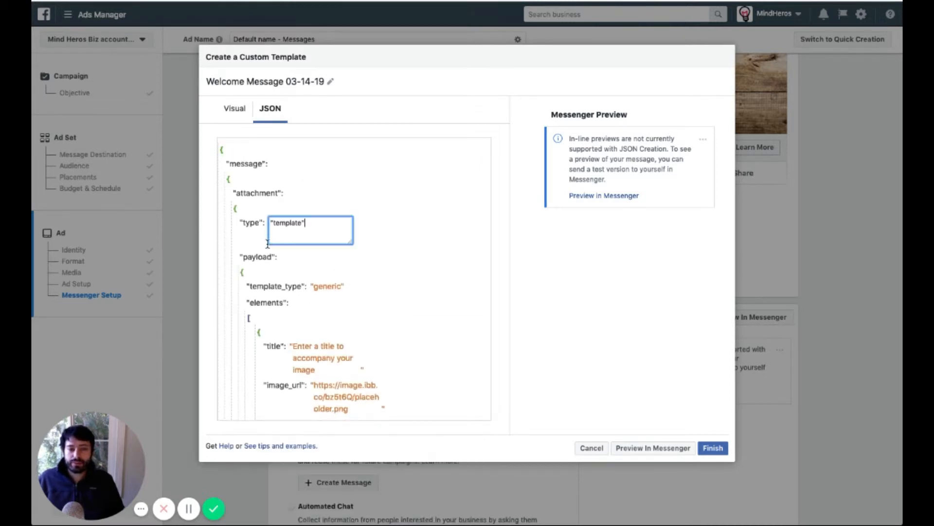
left_click(235, 182)
left_click(234, 182)
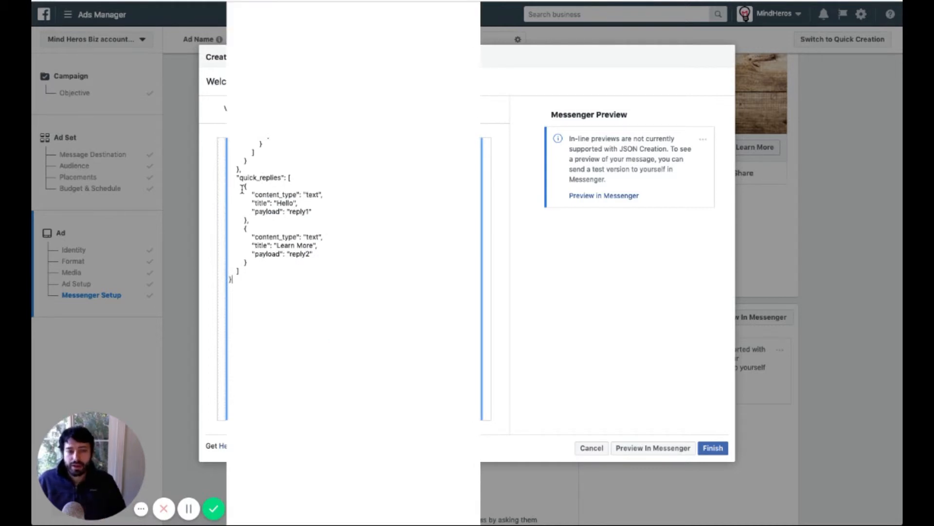
left_click(563, 299)
scroll(330, 229, "up", 5)
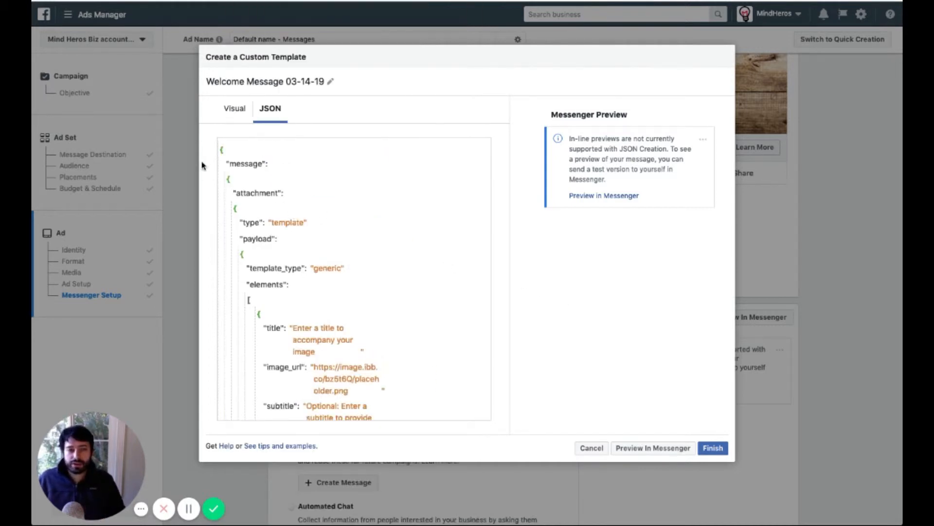
Step: Clear the whole placeholder JSON and use the copied ManyChat code as the ad's welcome message
left_click(225, 153)
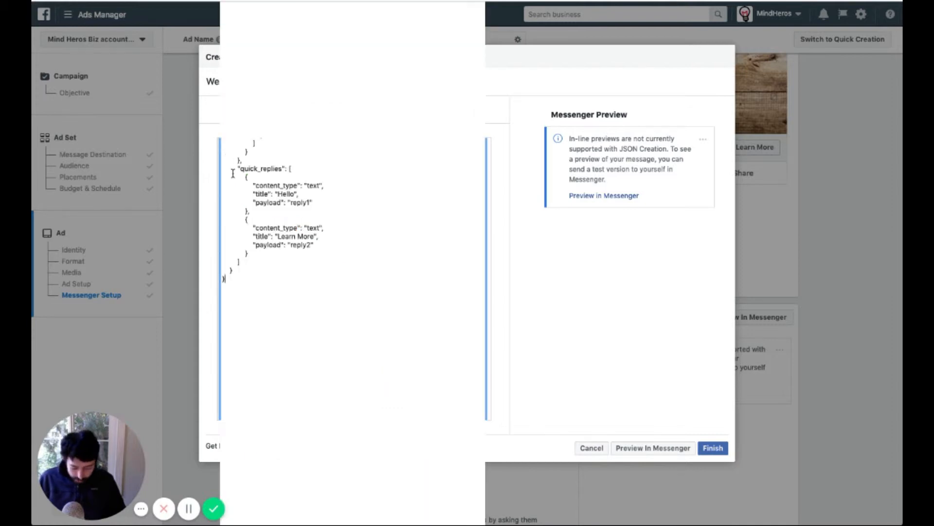
key("ctrl+a")
key("BackSpace")
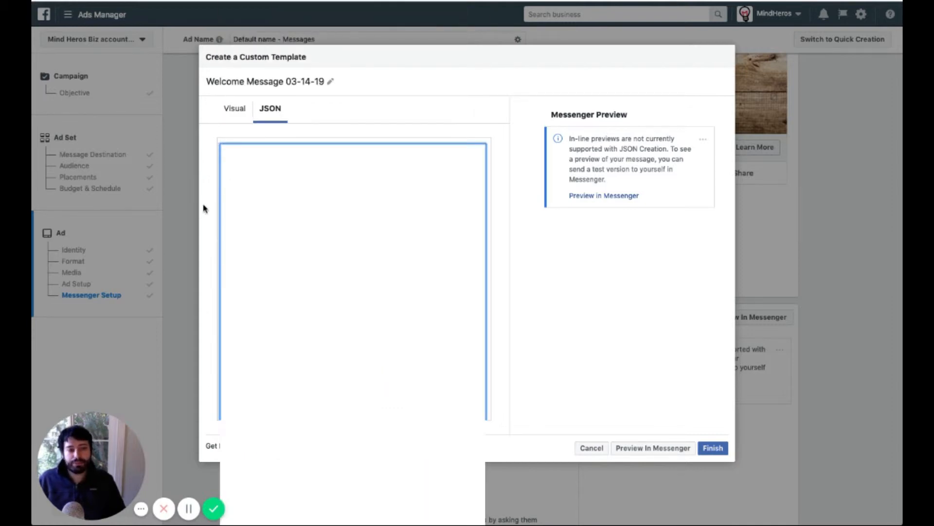
key("Escape")
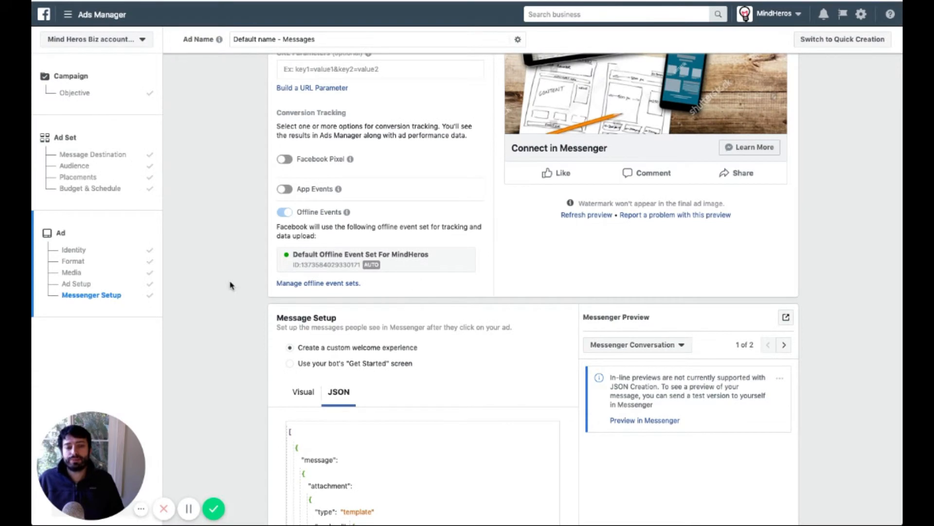
Step: Send a Messenger preview of the JSON welcome message, then switch to Messenger and answer it with "Sure I do!"
scroll(232, 273, "down", 5)
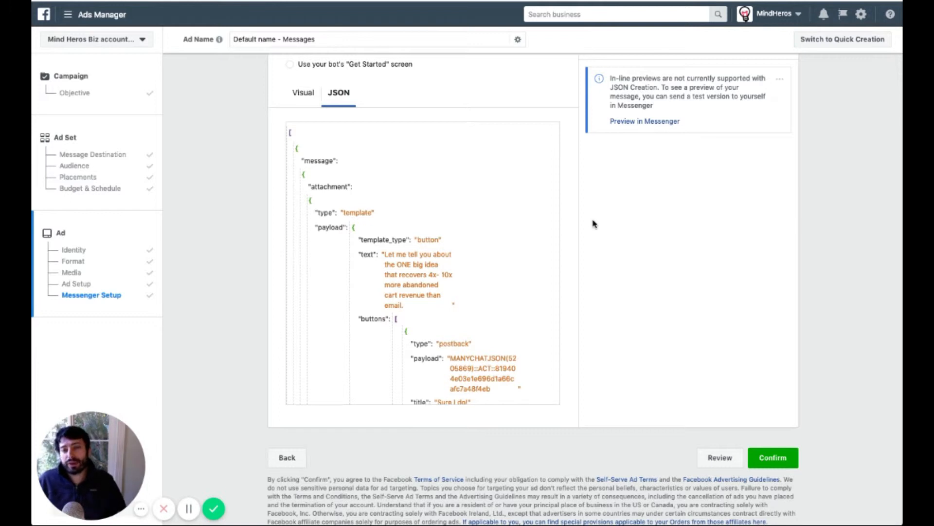
scroll(604, 220, "up", 3)
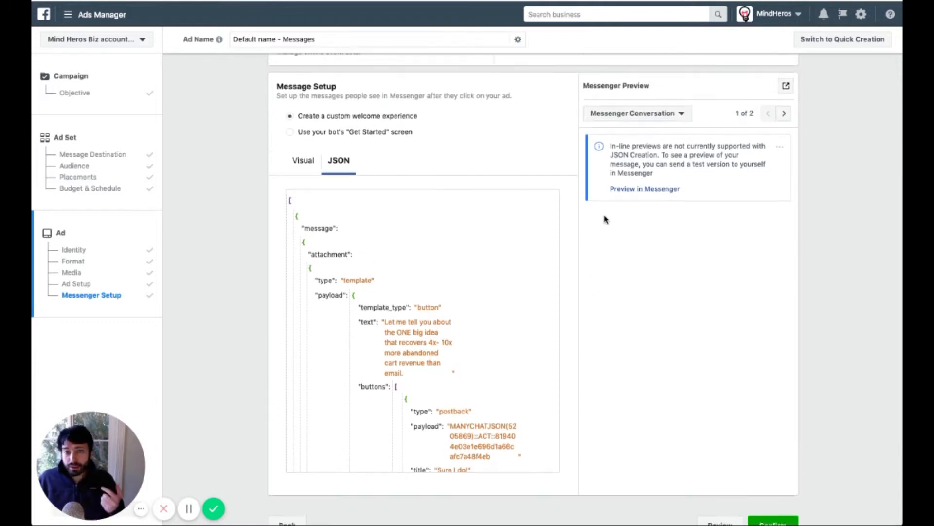
left_click(640, 190)
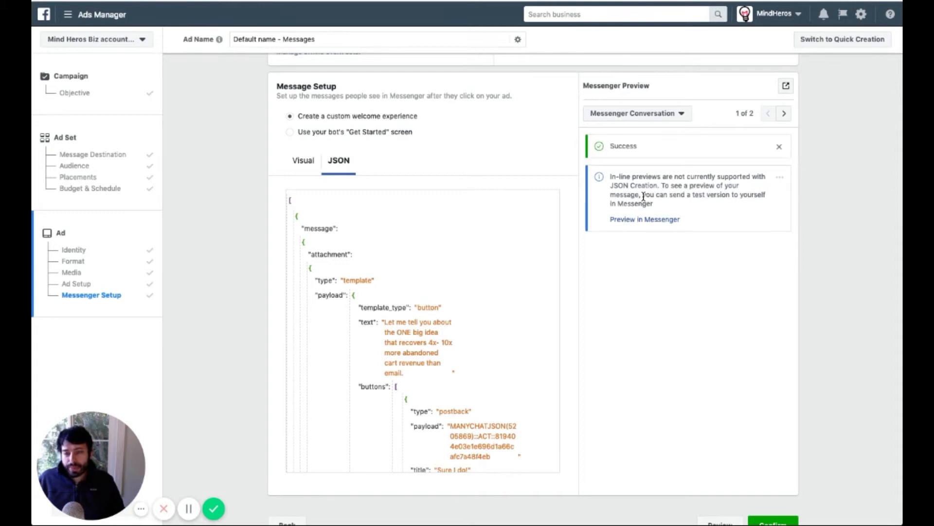
left_click(180, 1)
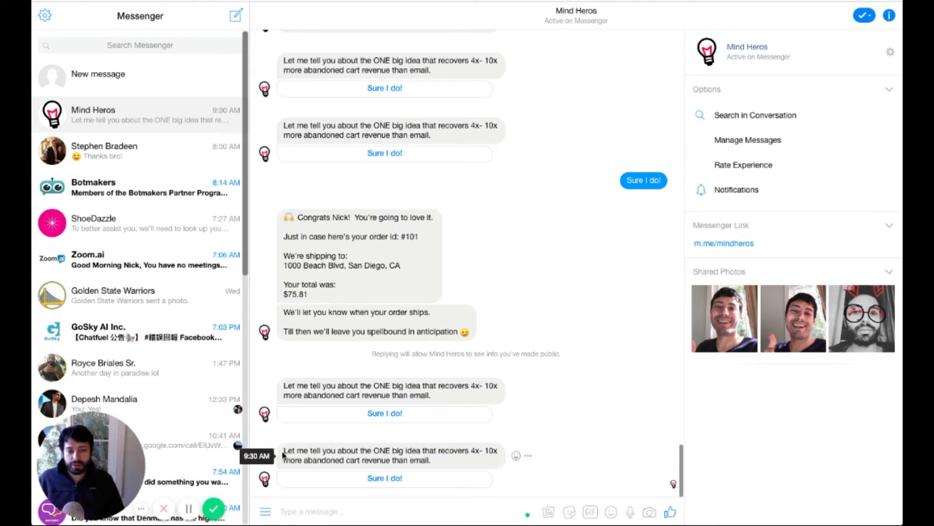
left_click_drag(285, 450, 432, 460)
left_click(384, 474)
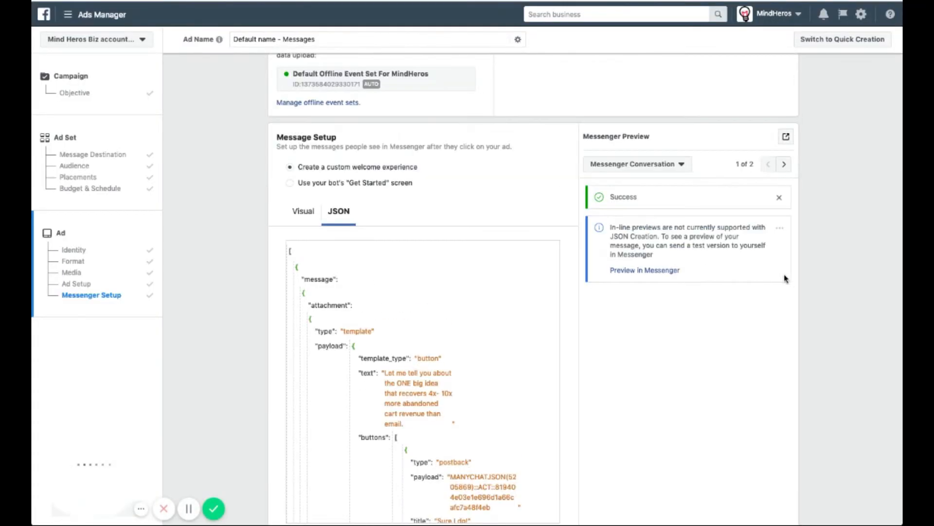
Step: Switch back to Ads Manager and send a device preview of the ad as a notification to Facebook
scroll(810, 274, "up", 15)
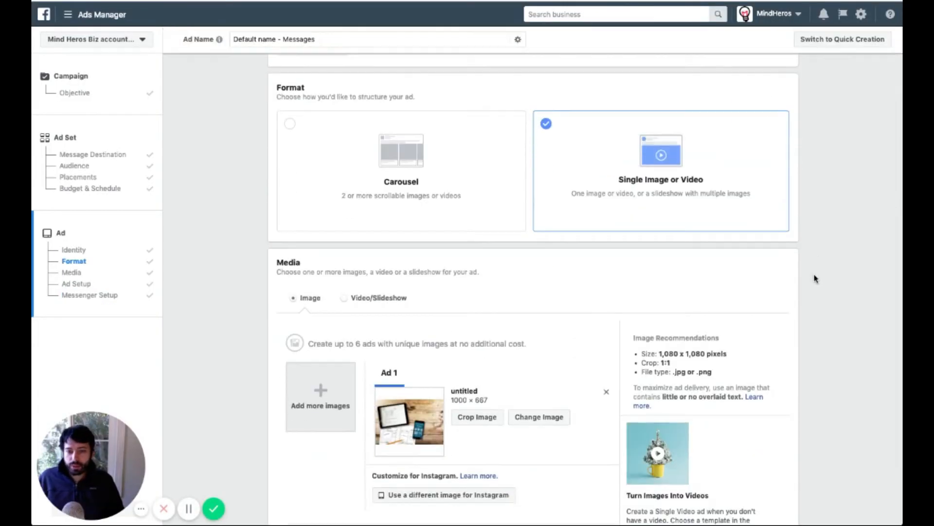
scroll(816, 278, "down", 1)
scroll(816, 278, "down", 5)
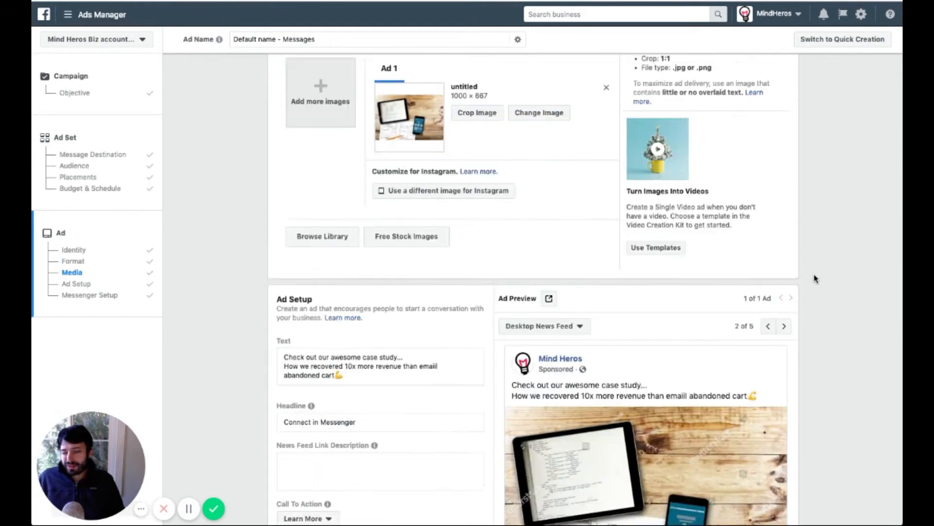
scroll(801, 299, "down", 5)
scroll(800, 299, "down", 3)
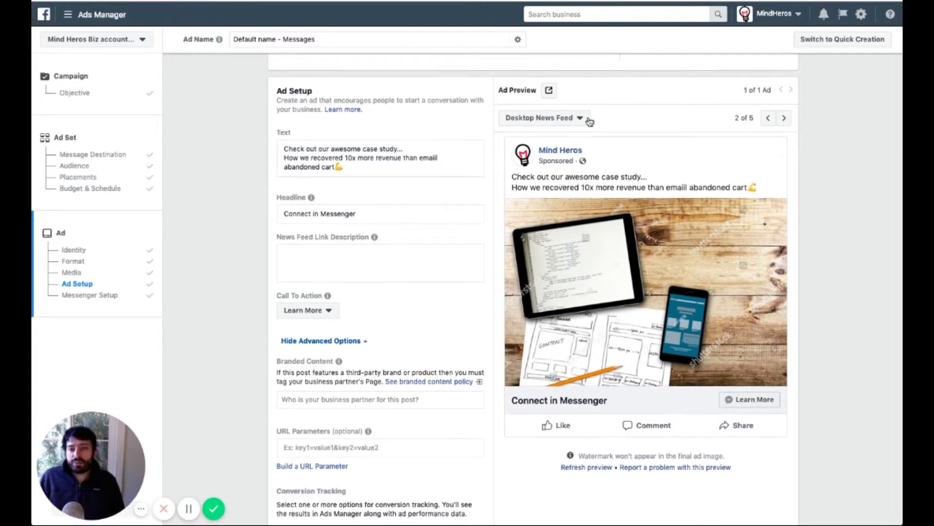
left_click(549, 92)
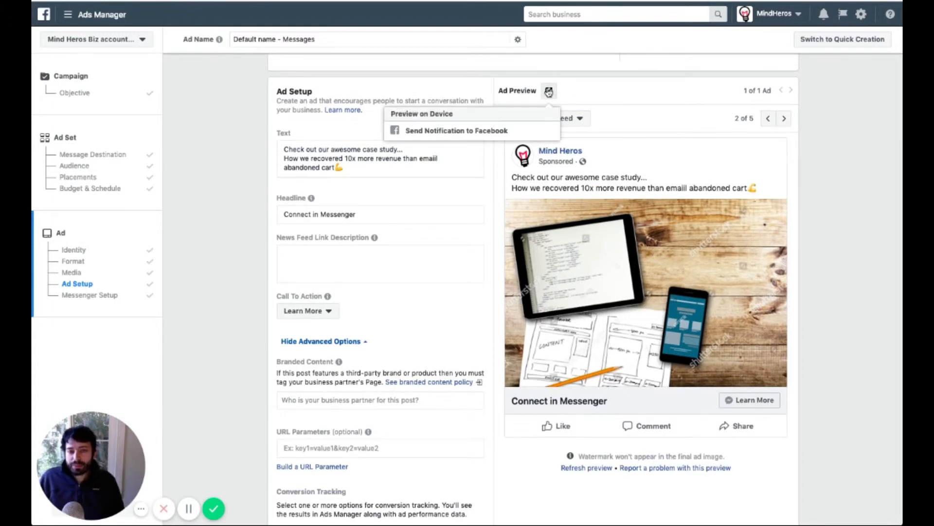
left_click(462, 131)
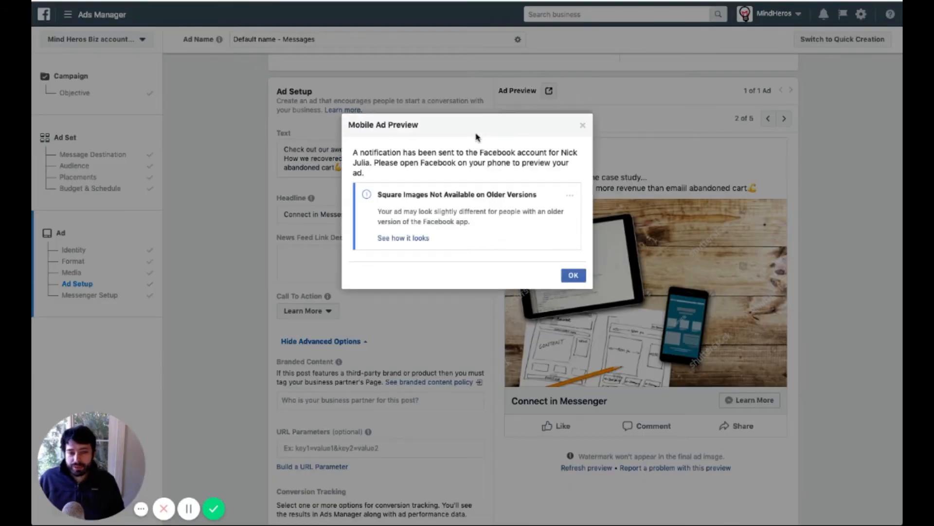
left_click_drag(370, 163, 562, 173)
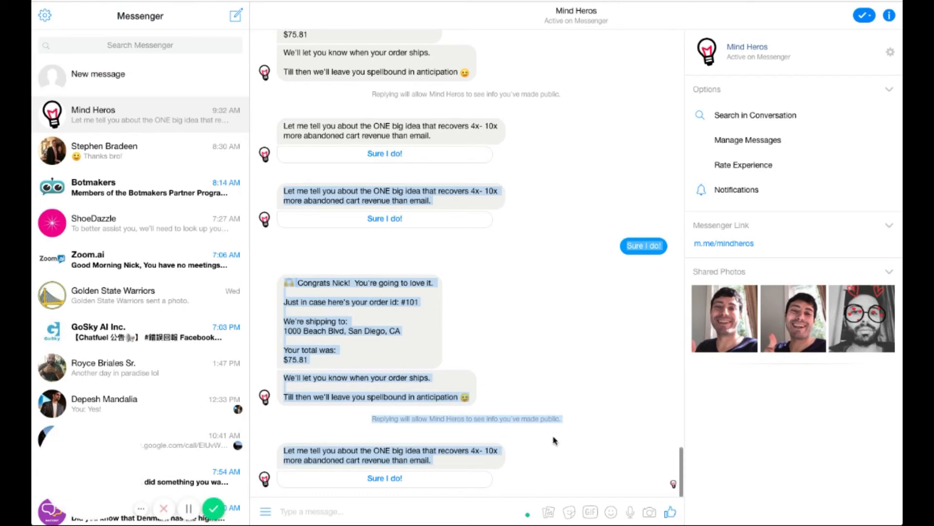
Step: In the Mind Heros conversation in Messenger, answer the newest welcome message with "Sure I do!"
left_click(508, 478)
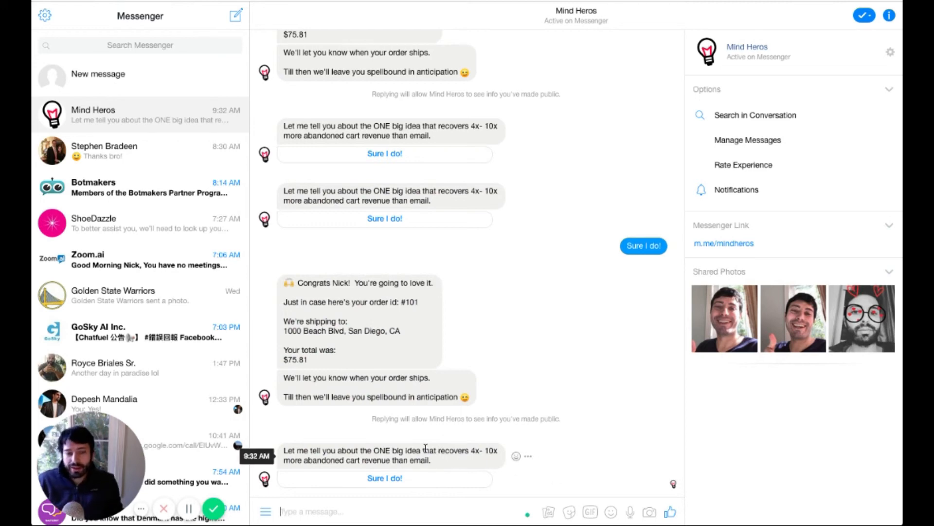
left_click(385, 478)
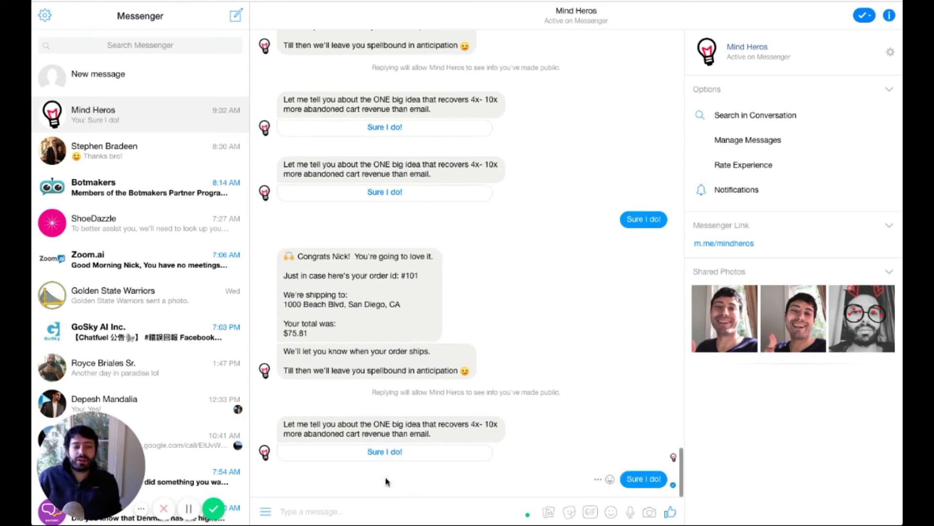